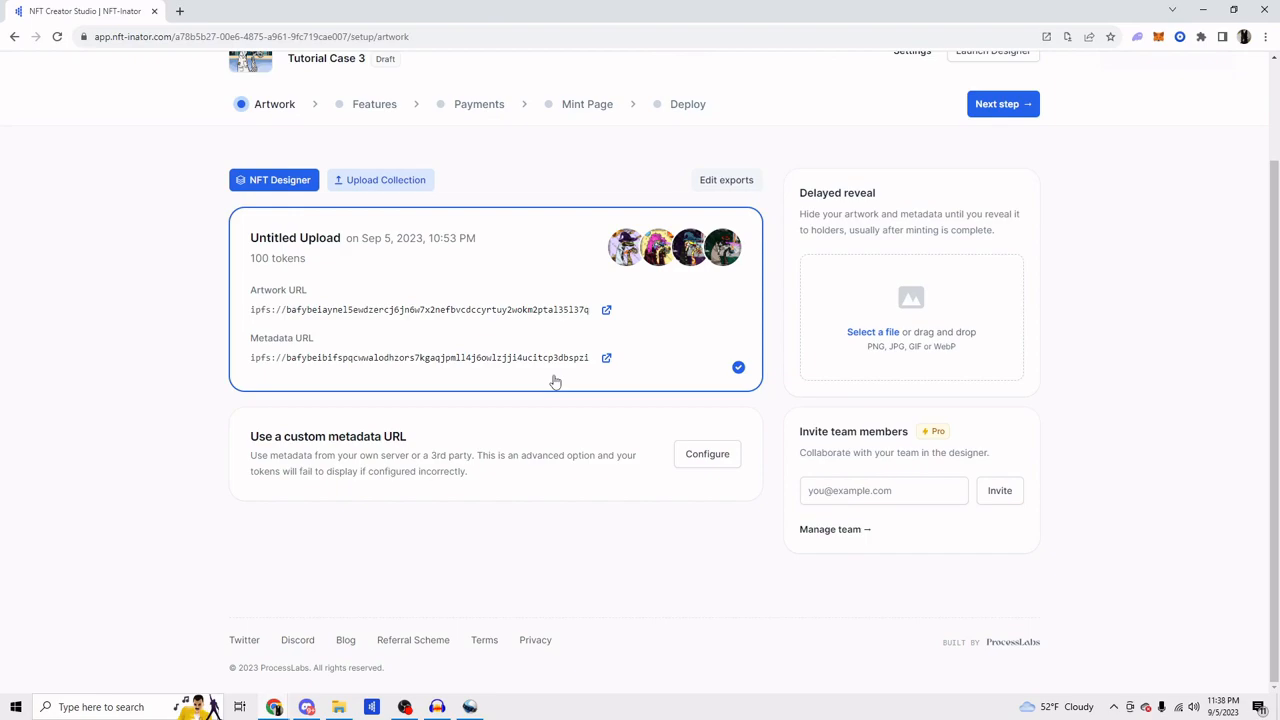
# Step: Go to the Features stage of the Tutorial Case 3 setup and turn on Advanced mode
pyautogui.press('F11')
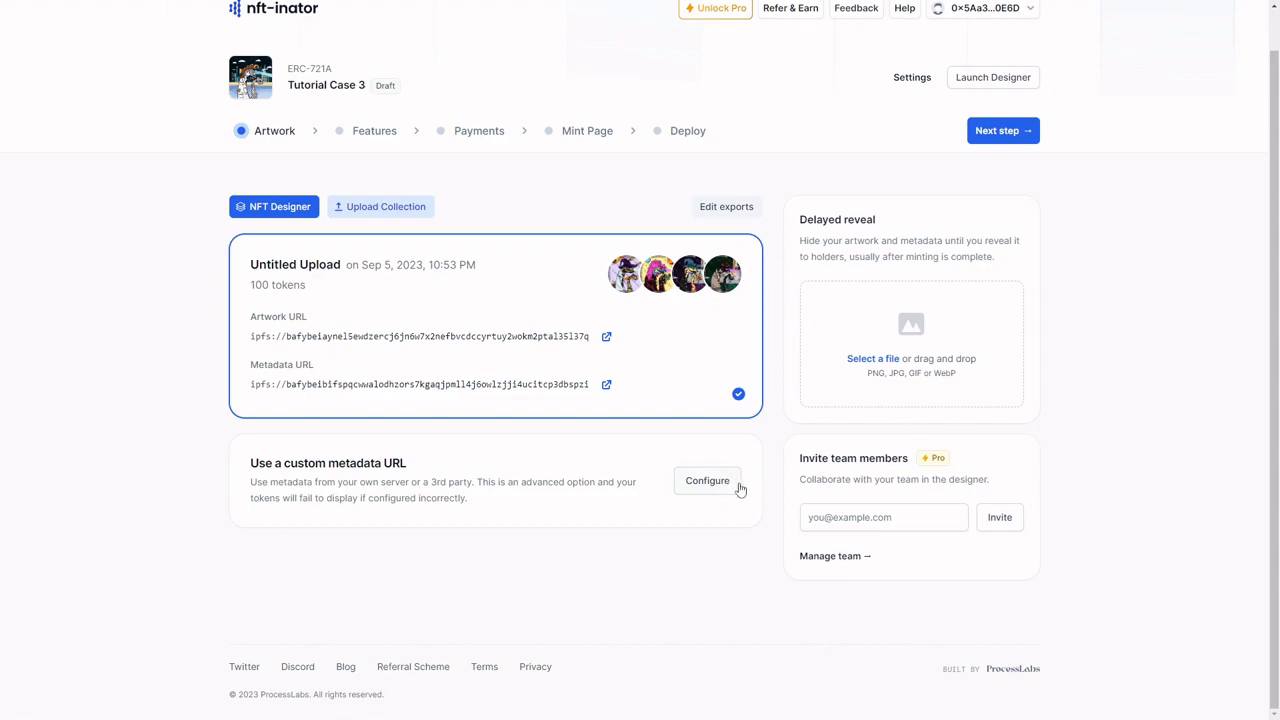
pyautogui.click(366, 145)
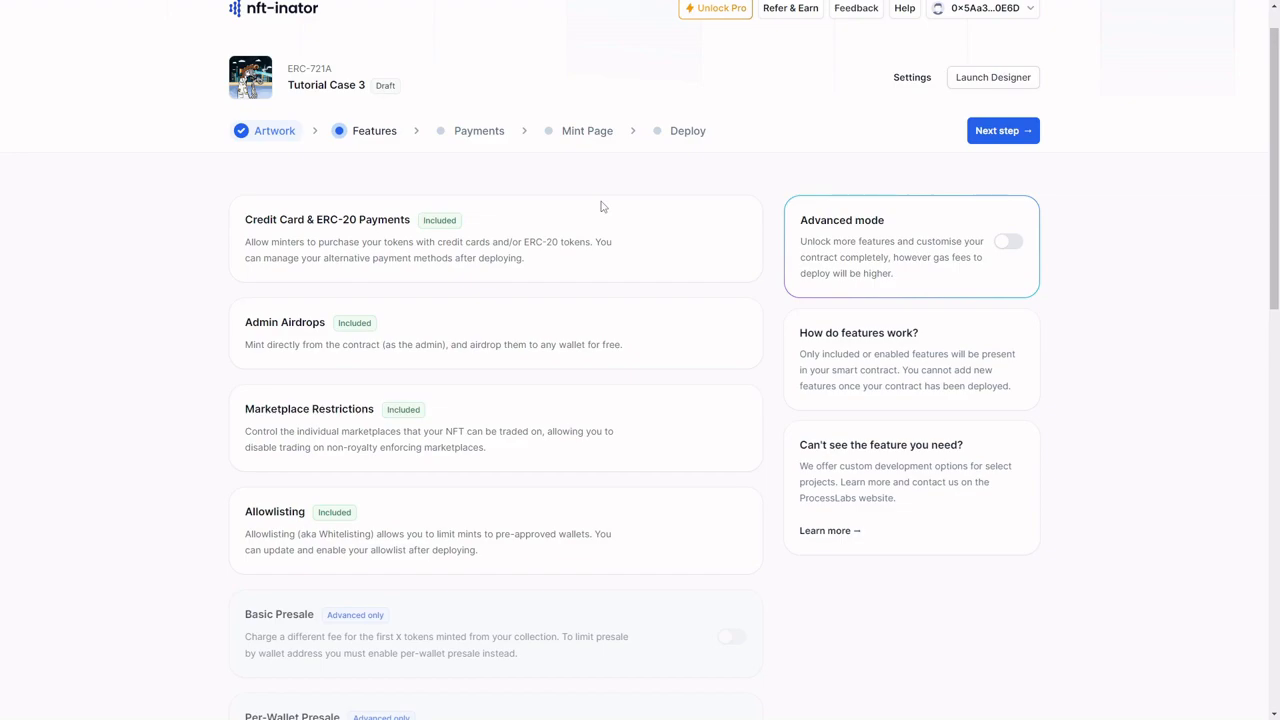
pyautogui.click(1004, 242)
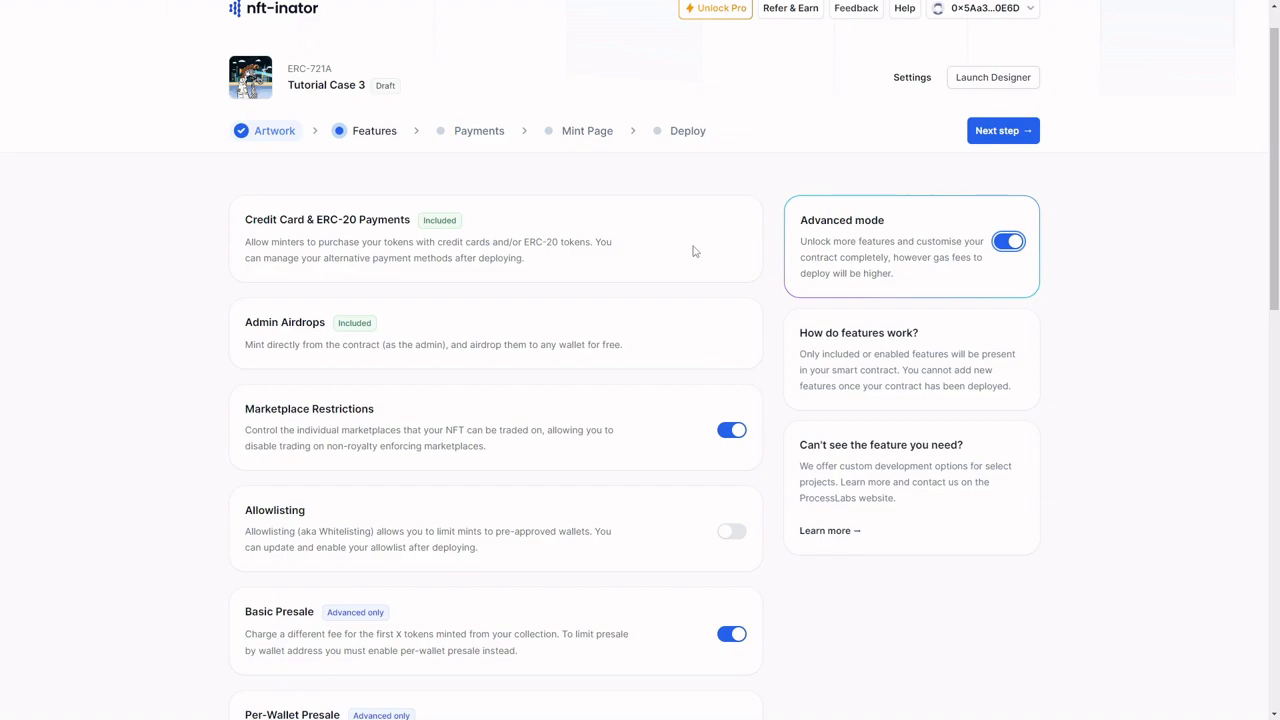
# Step: Review the contract features, from marketplace restrictions, allowlisting and presale options down to the custom features such as staking
pyautogui.scroll(-1, 692, 251)
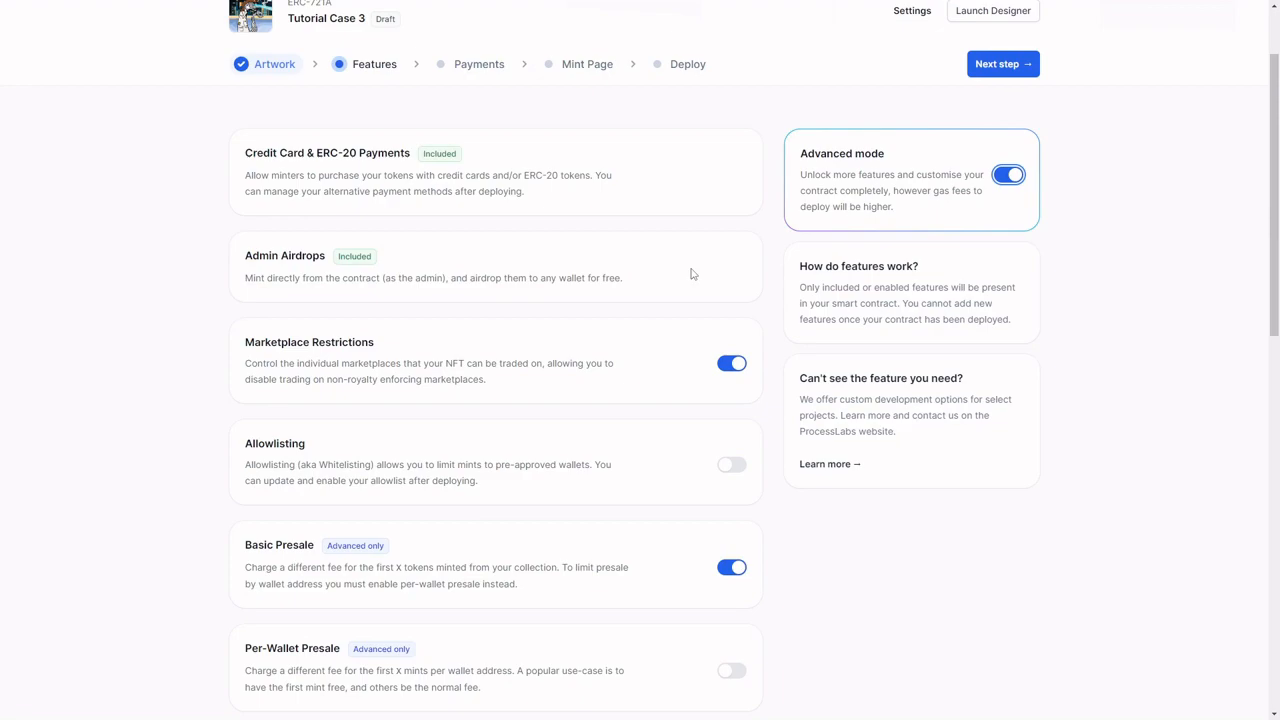
pyautogui.scroll(-2, 690, 273)
pyautogui.scroll(1, 690, 265)
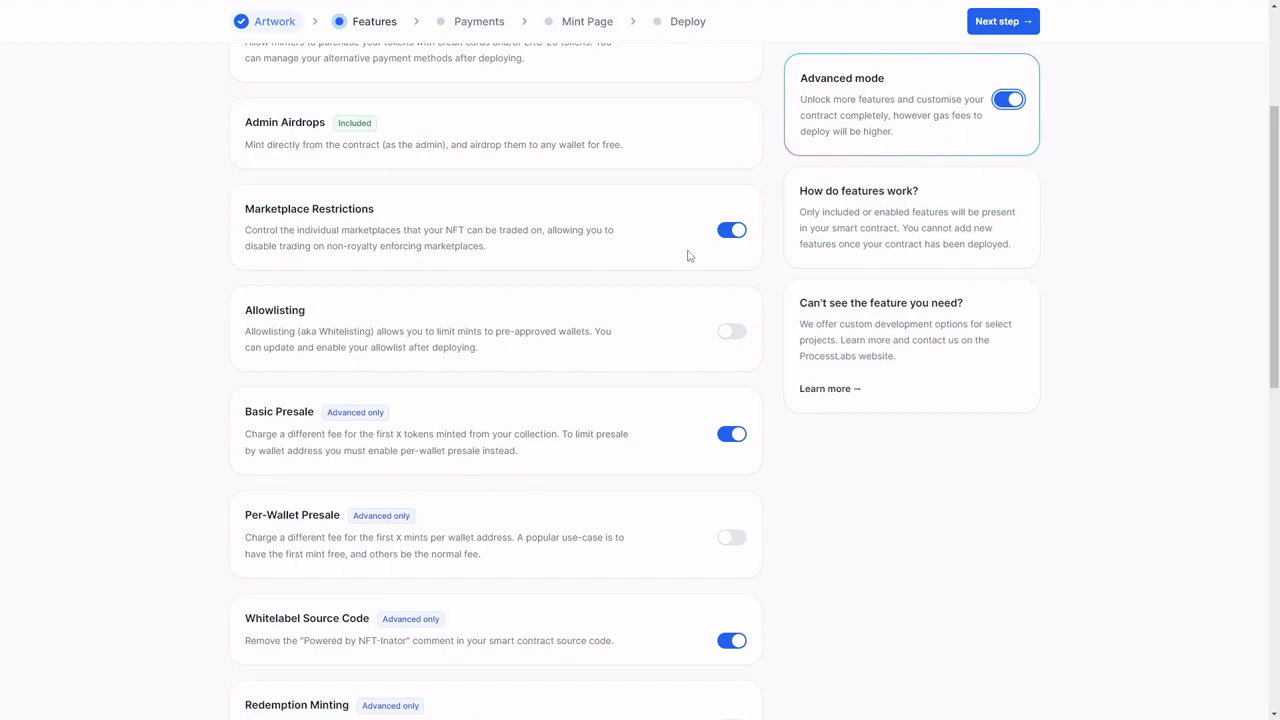
pyautogui.scroll(-1, 688, 256)
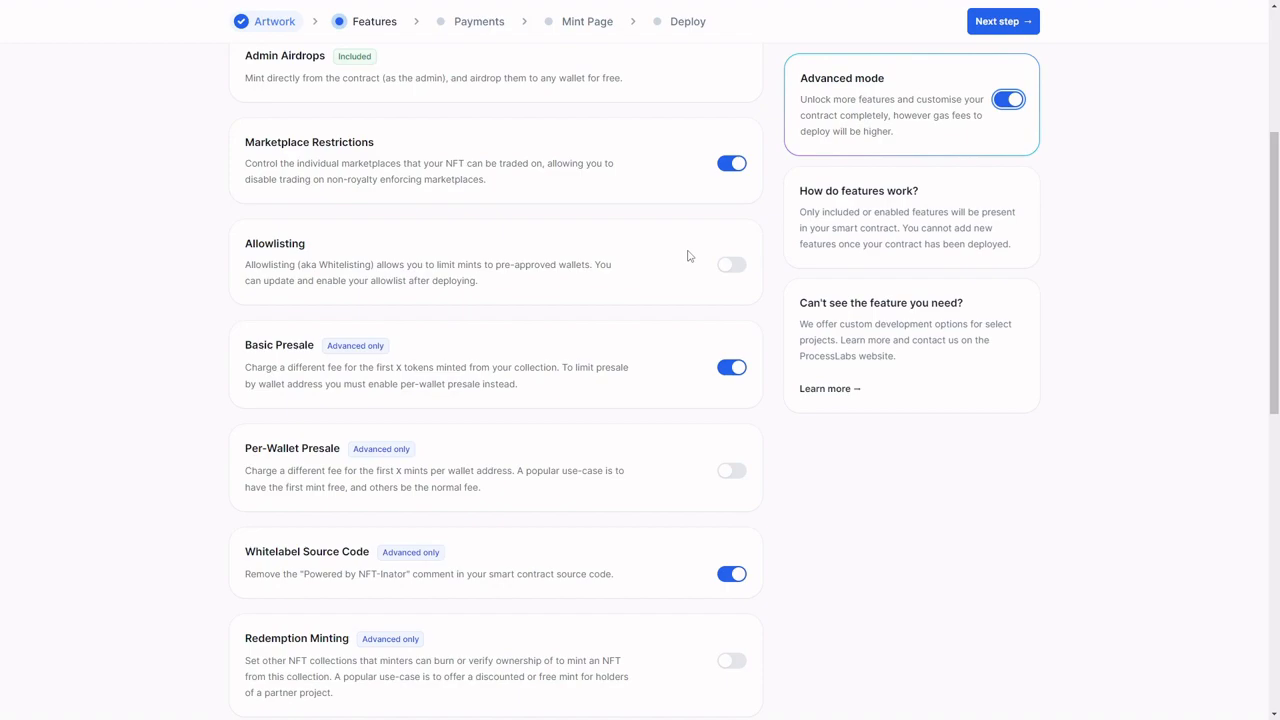
pyautogui.scroll(-1, 688, 256)
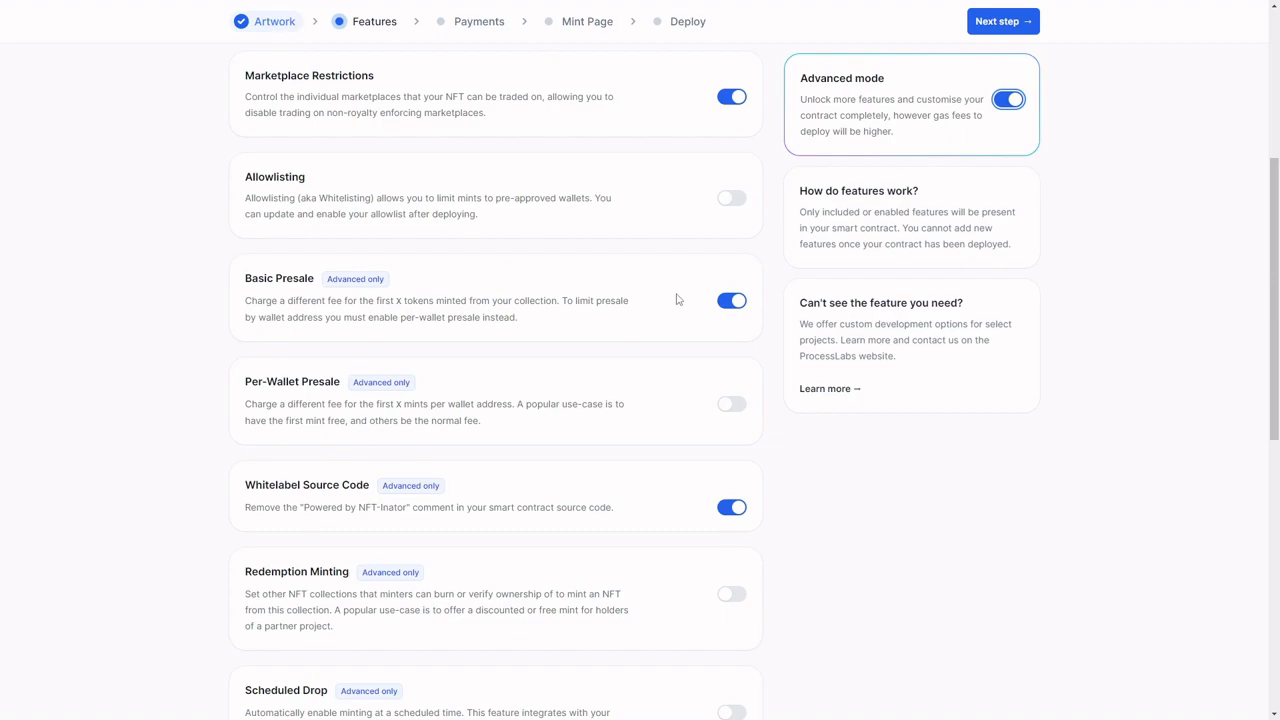
pyautogui.scroll(-1, 676, 299)
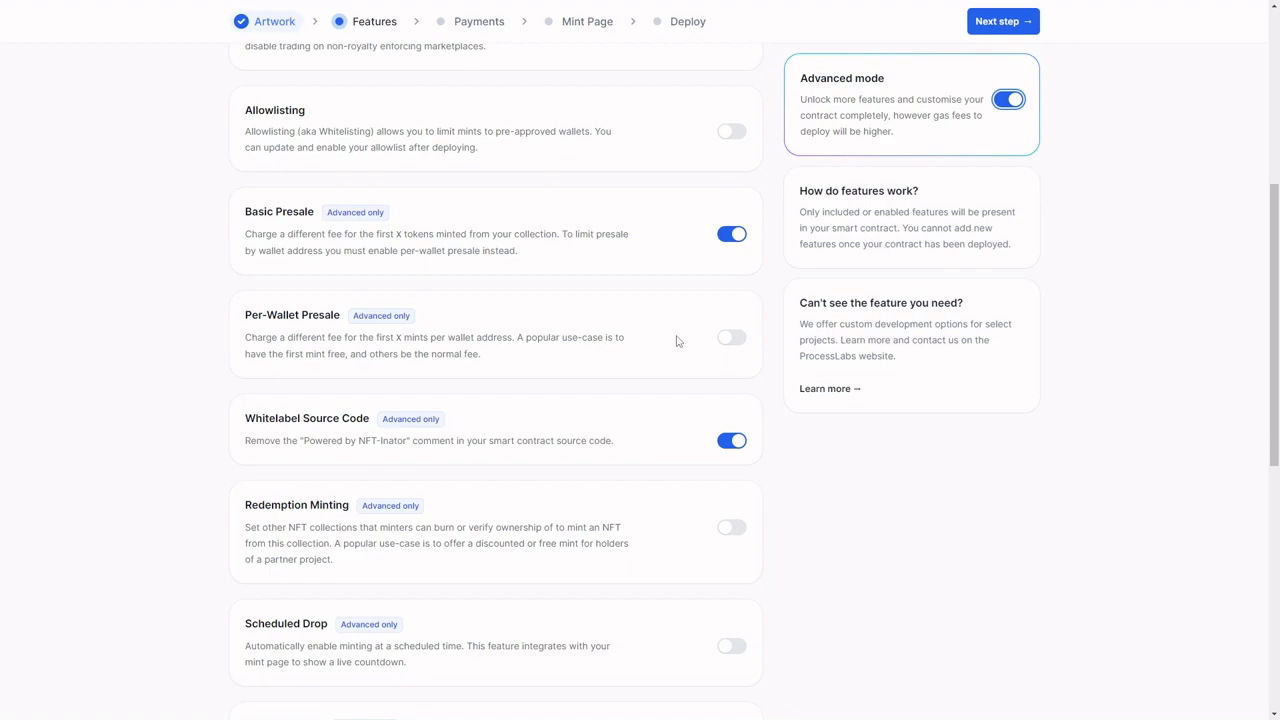
pyautogui.scroll(-2, 676, 341)
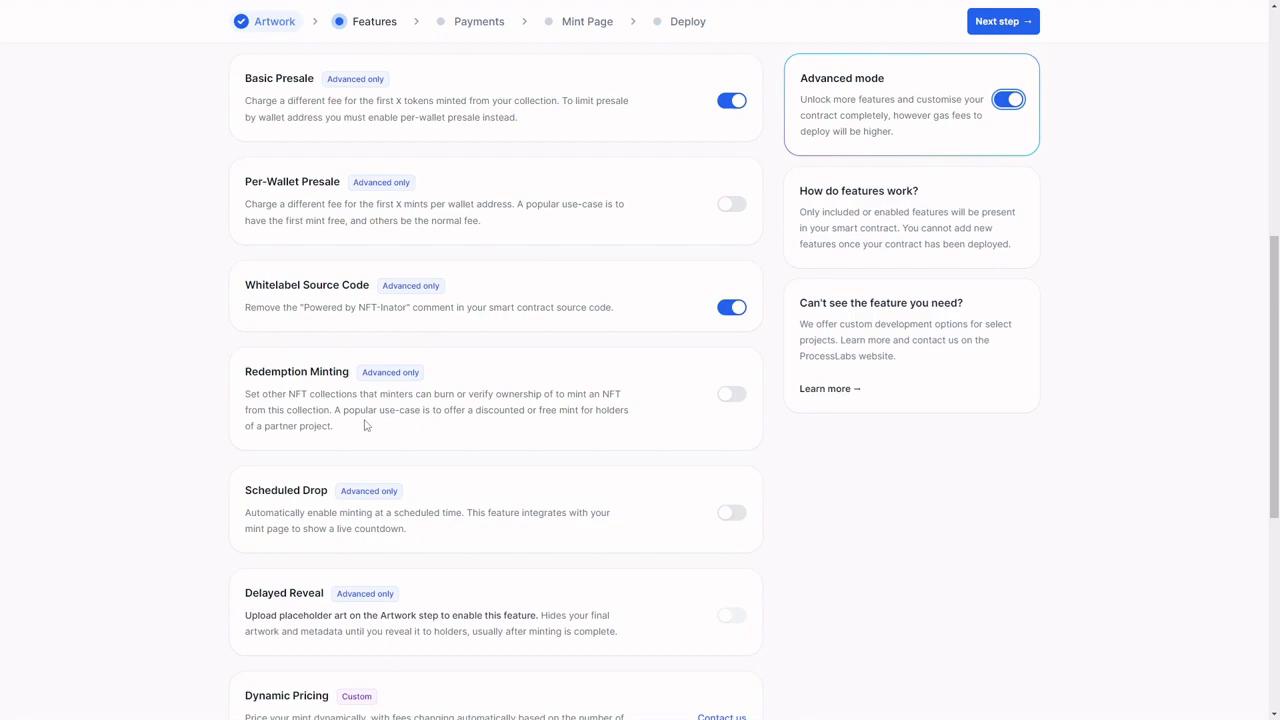
pyautogui.scroll(-2, 365, 425)
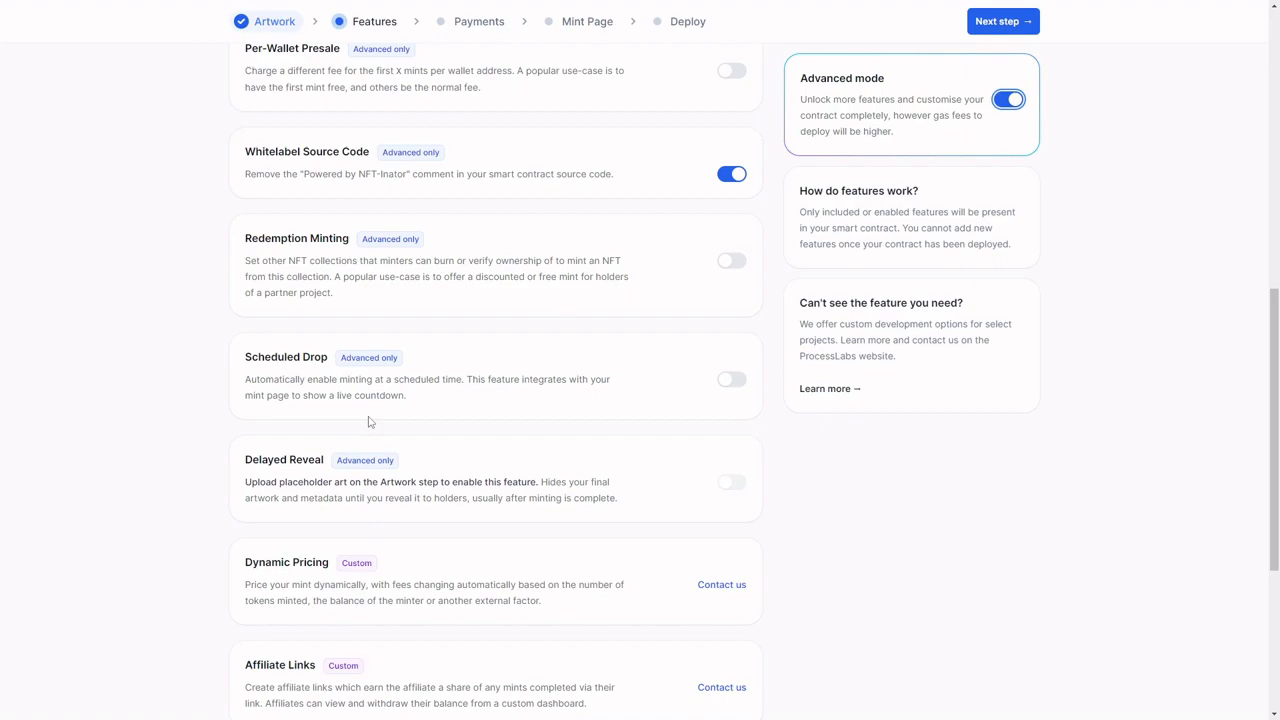
pyautogui.scroll(-2, 368, 421)
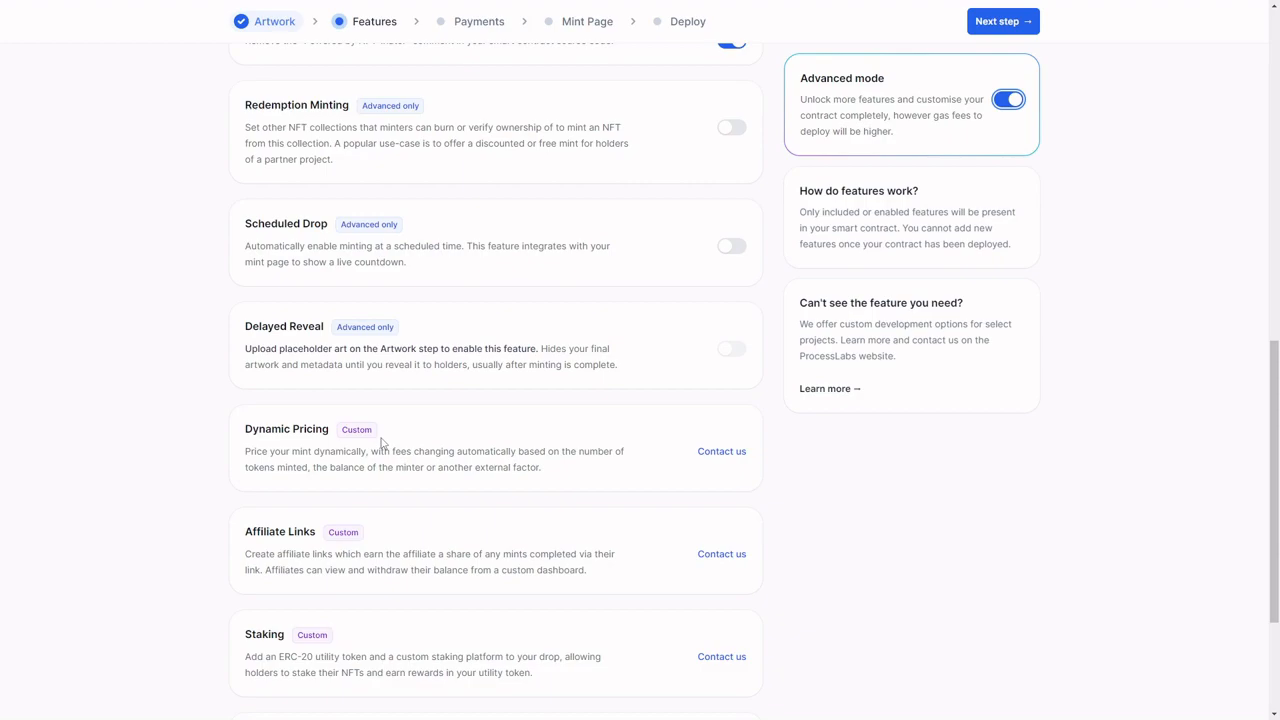
pyautogui.scroll(-1, 381, 443)
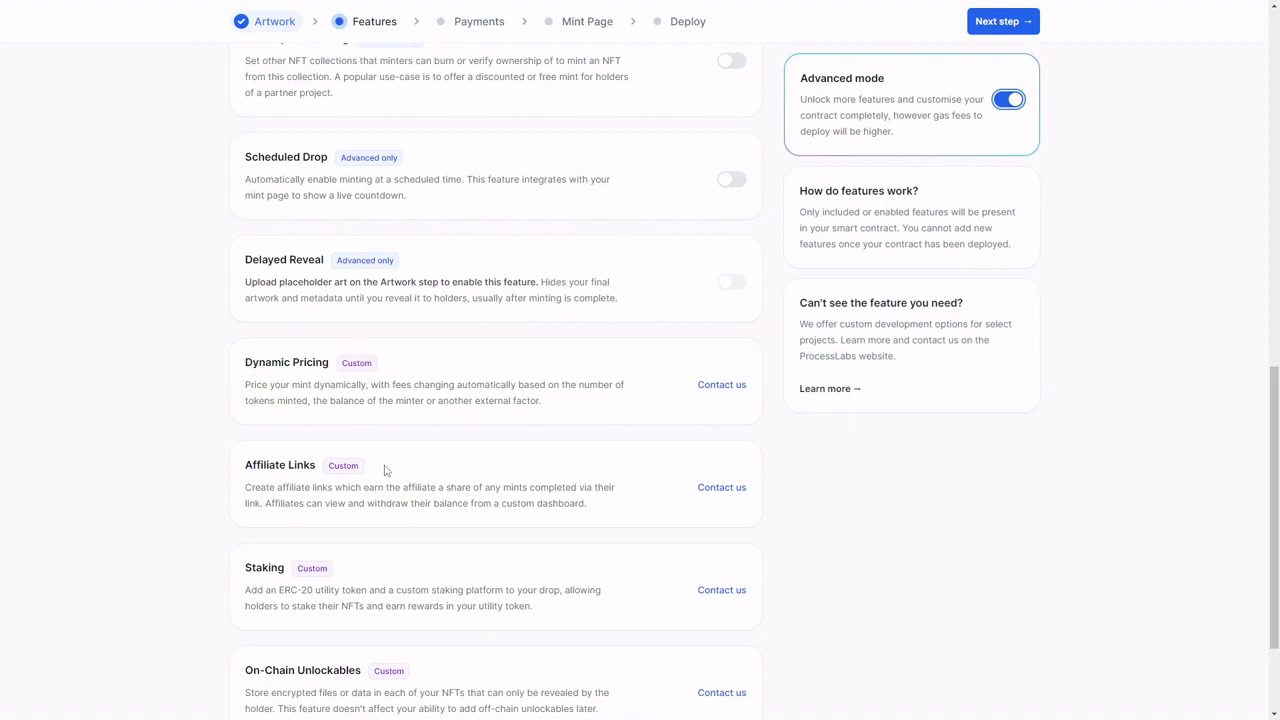
pyautogui.scroll(-1, 385, 470)
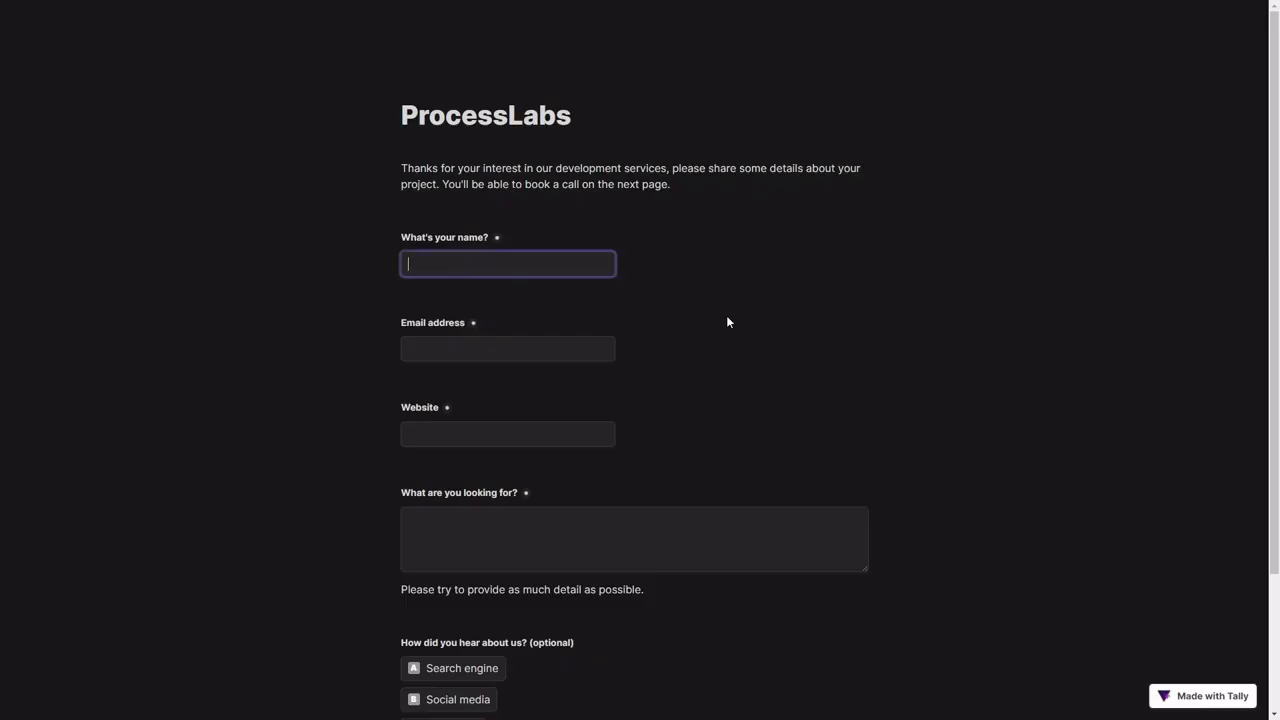
# Step: Look over the ProcessLabs development enquiry form and return to the contract features list
pyautogui.click(698, 327)
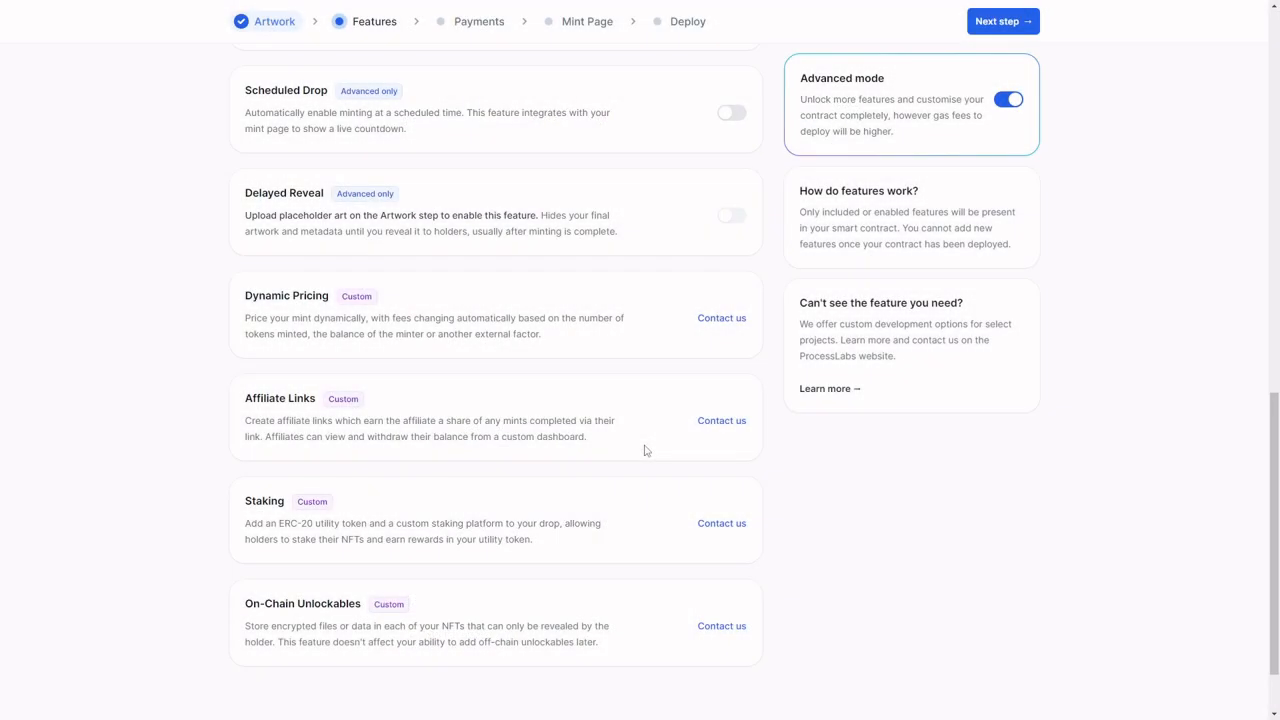
pyautogui.scroll(6, 645, 451)
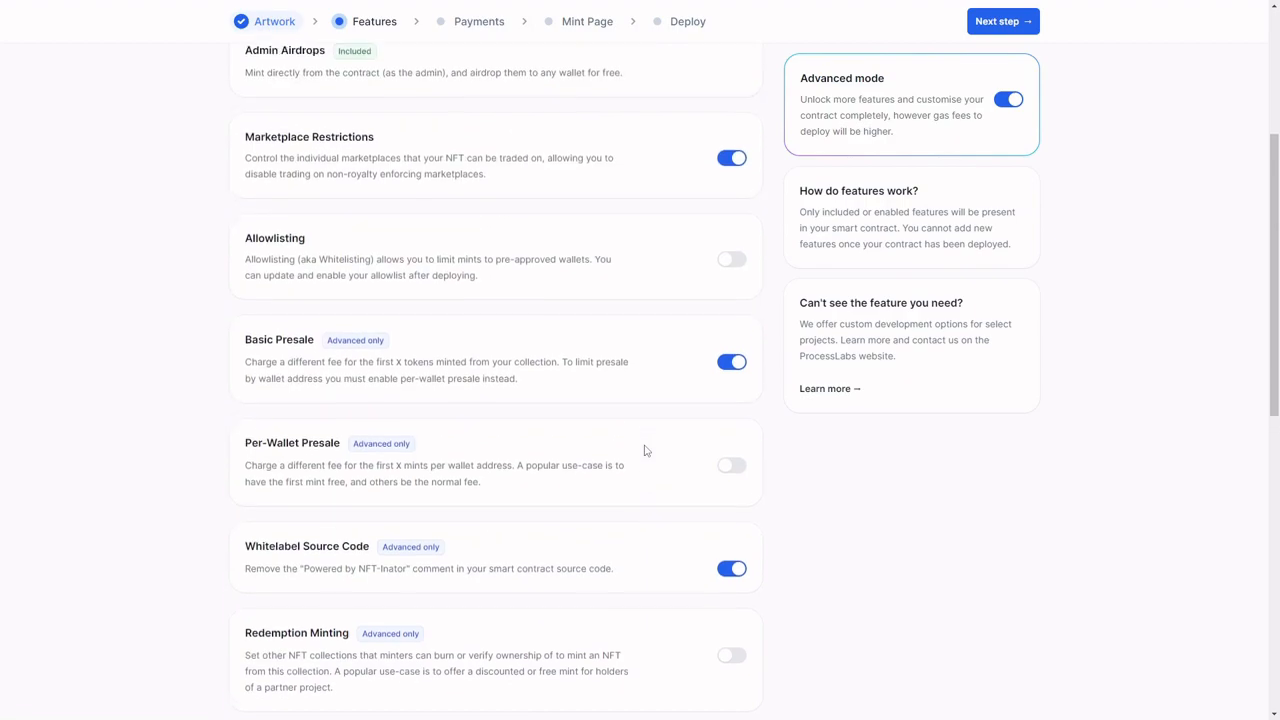
pyautogui.scroll(3, 645, 451)
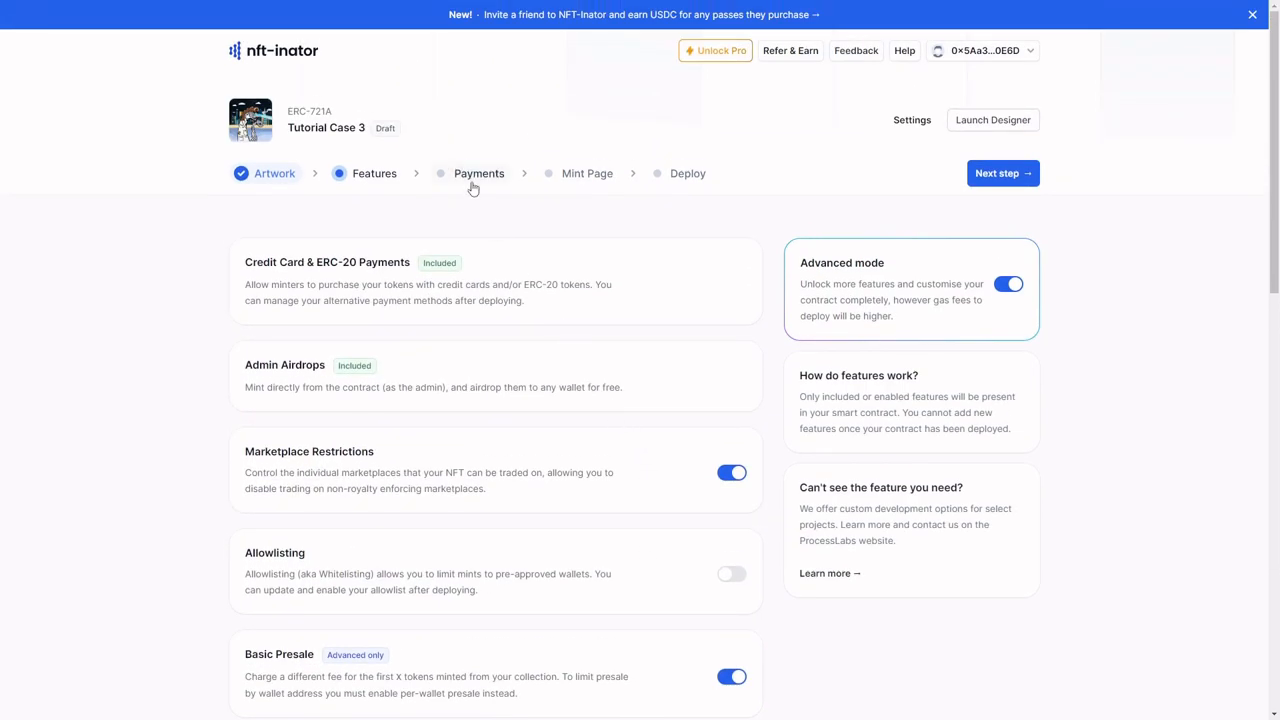
pyautogui.scroll(-10, 474, 363)
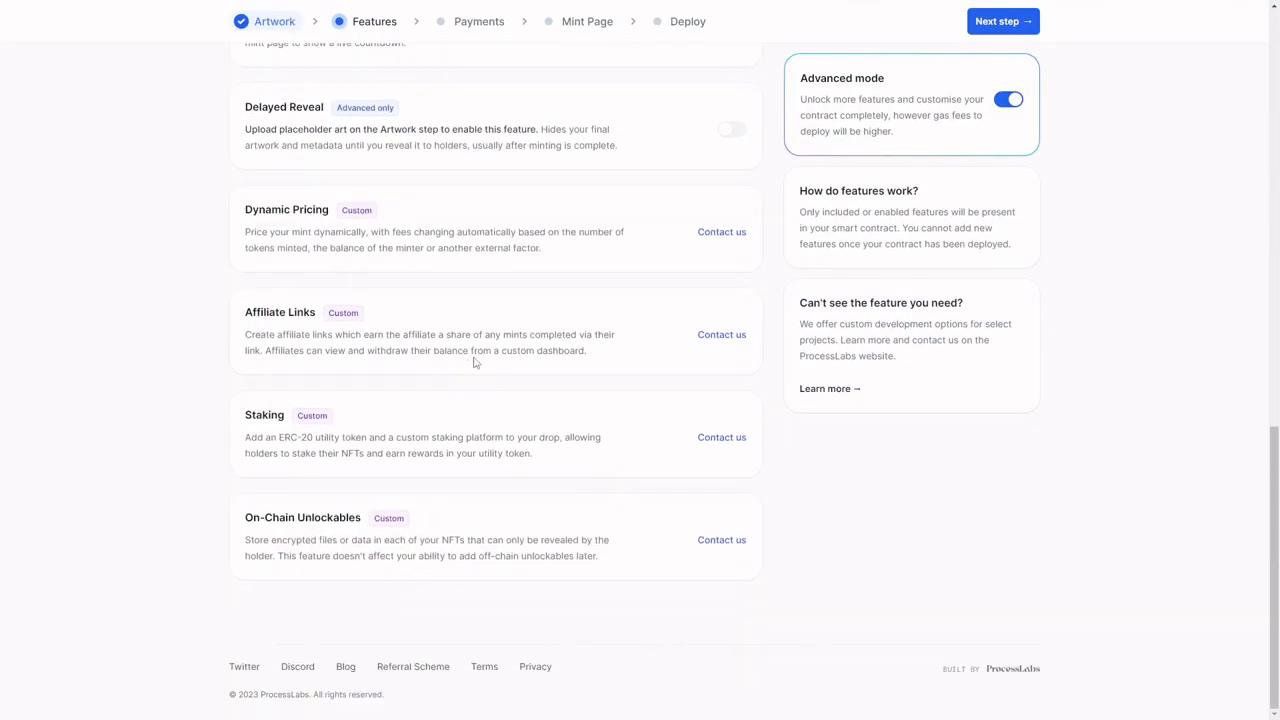
pyautogui.scroll(9, 474, 363)
pyautogui.scroll(2, 497, 66)
# Step: Go to the Payments stage and set the mint fee to 0.005 ETH
pyautogui.click(479, 174)
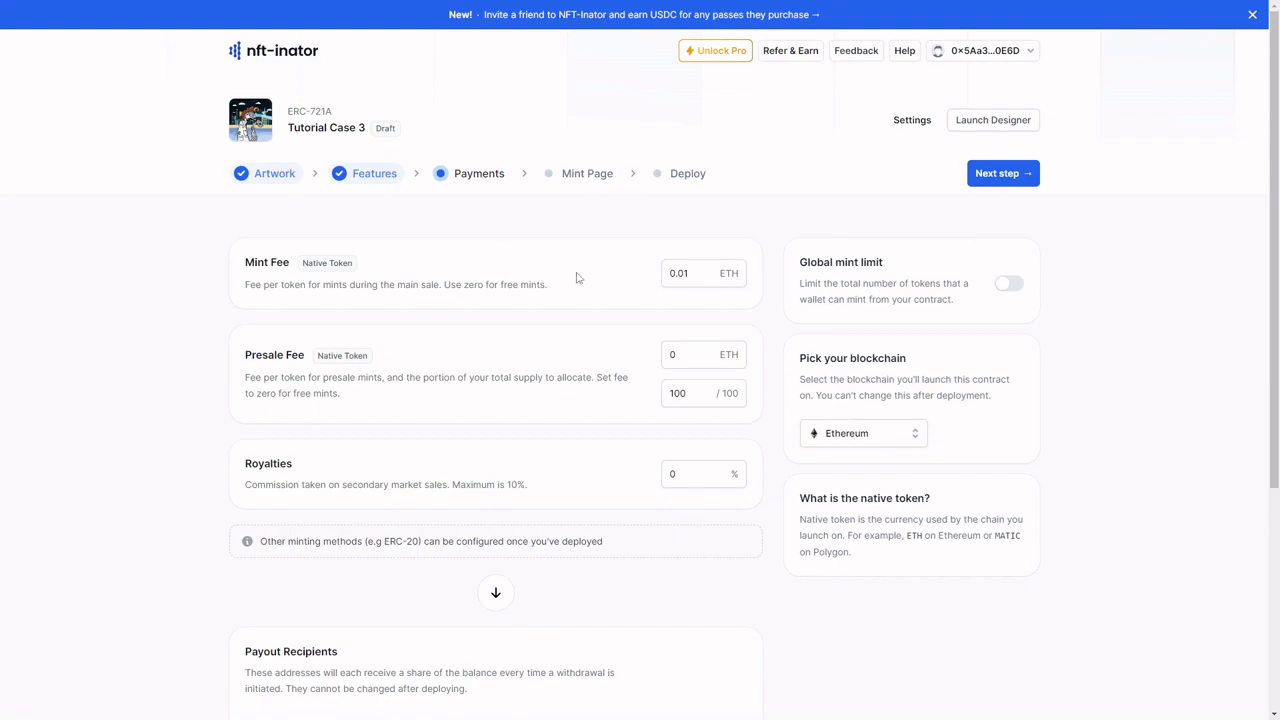
pyautogui.click(700, 273)
pyautogui.write('05')
# Step: Set the presale allocation to 20 of the 100 tokens
pyautogui.scroll(-1, 700, 276)
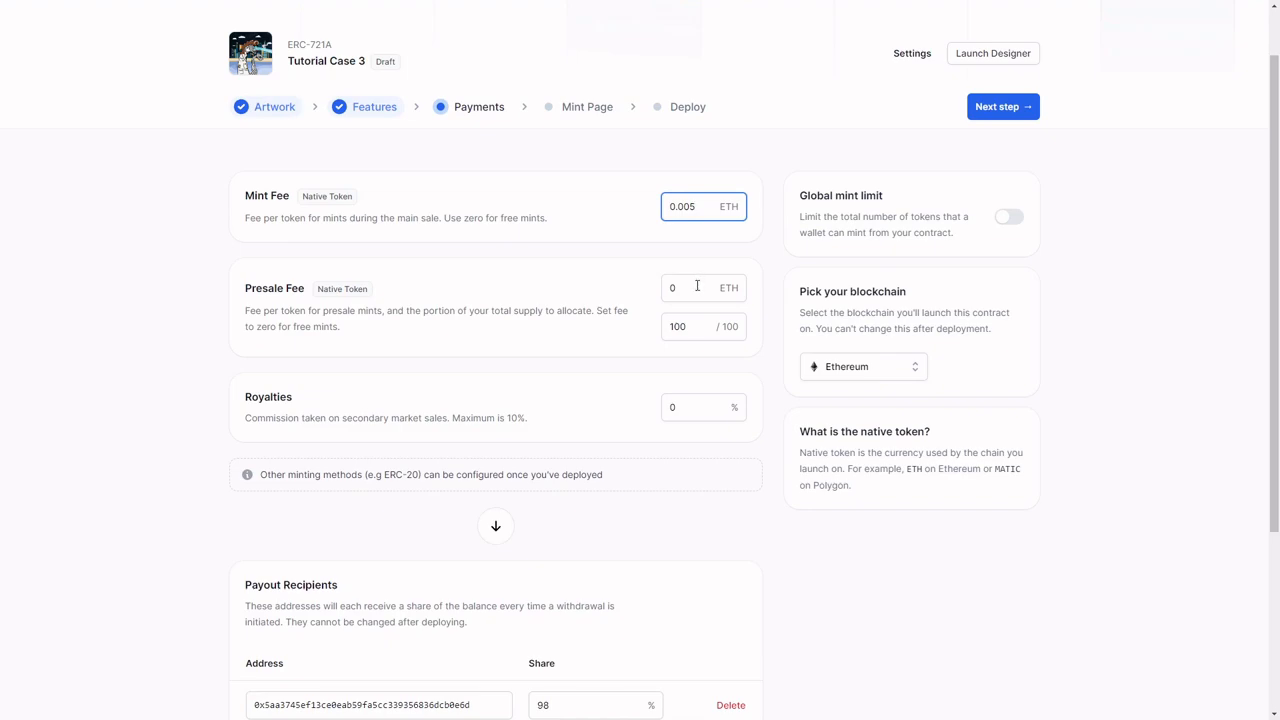
pyautogui.click(697, 286)
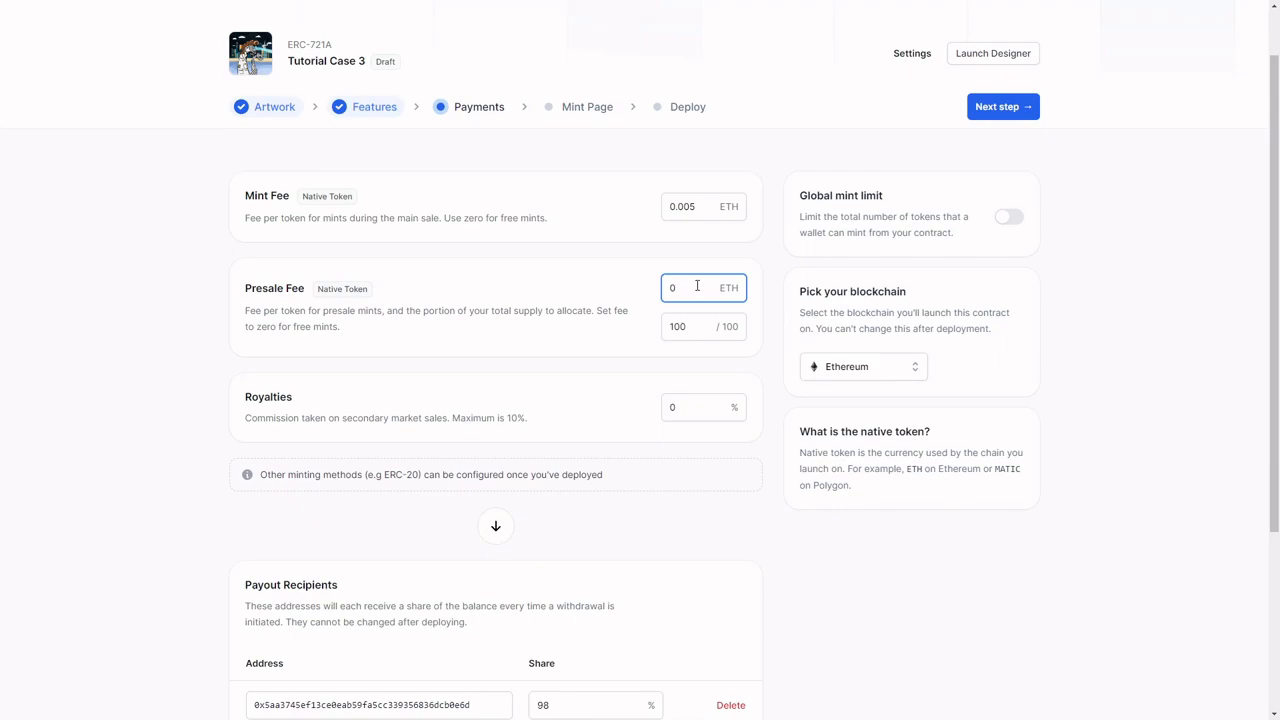
pyautogui.click(694, 324)
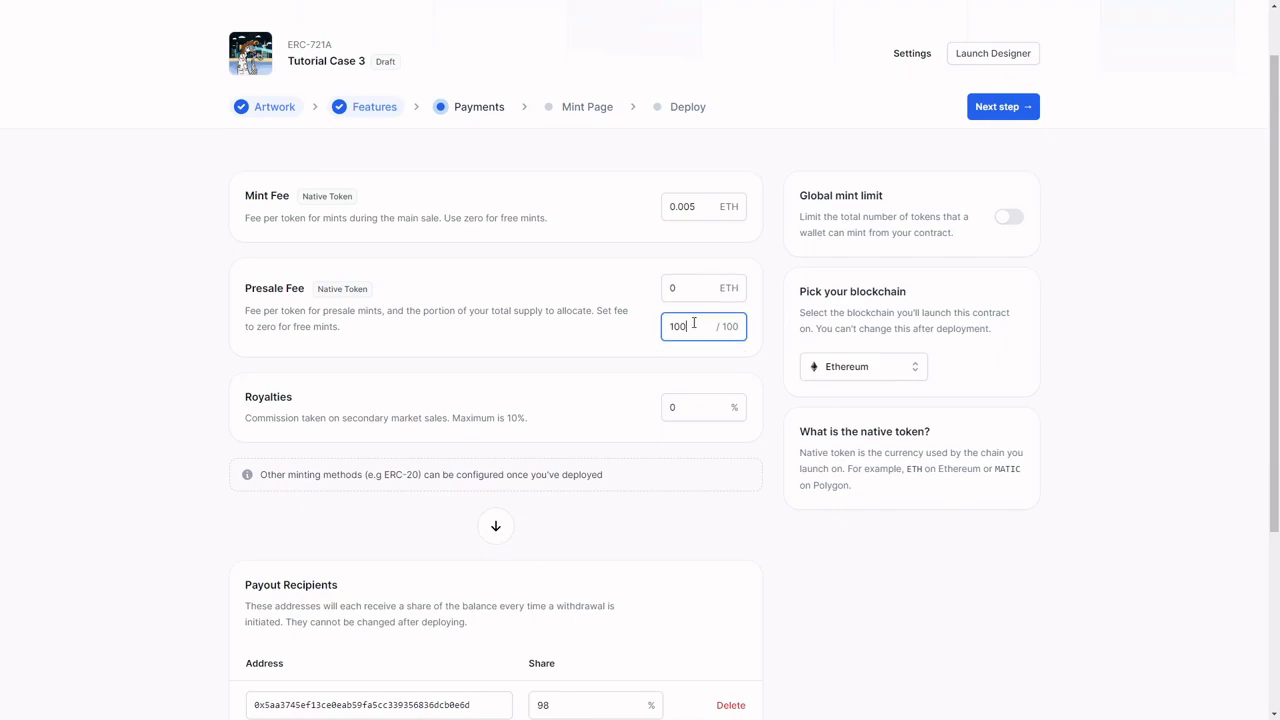
pyautogui.press('BackSpace')
pyautogui.press('BackSpace')
pyautogui.press('BackSpace')
pyautogui.write('20')
# Step: Examine the royalties setting and the payout recipients, including the field for adding another payout address
pyautogui.scroll(-3, 690, 320)
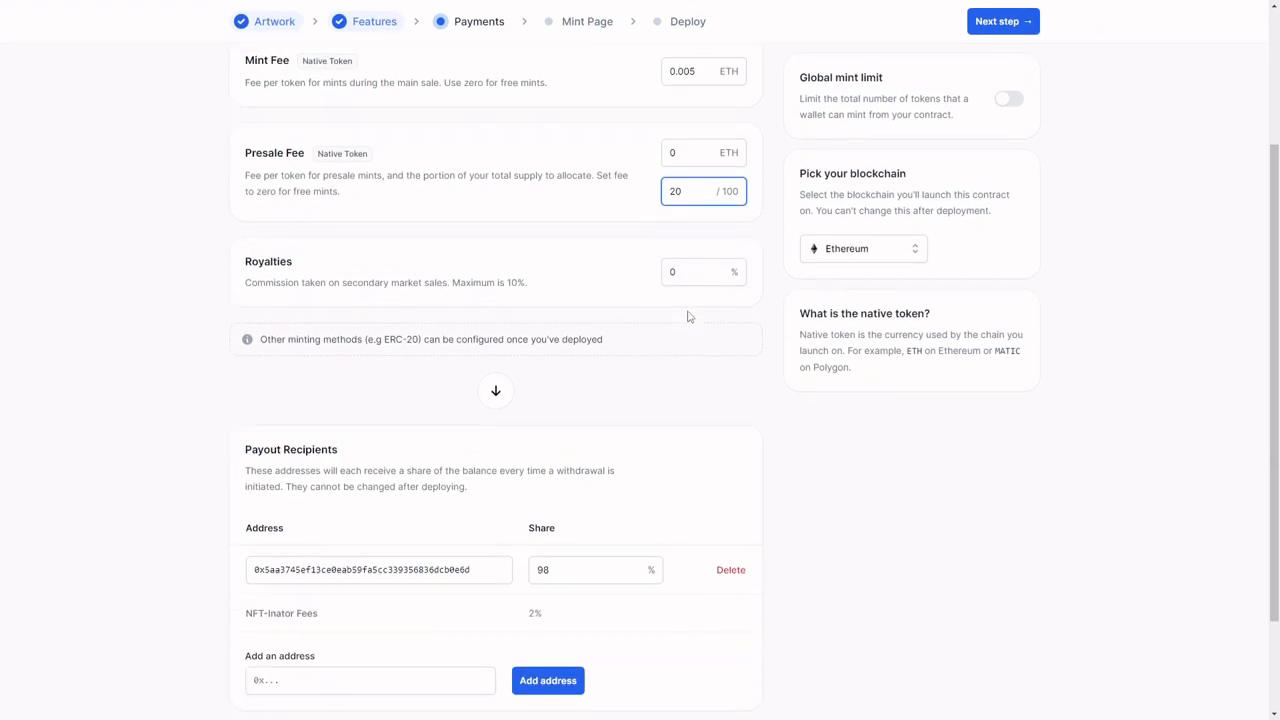
pyautogui.click(672, 264)
pyautogui.doubleClick(672, 264)
pyautogui.write('2')
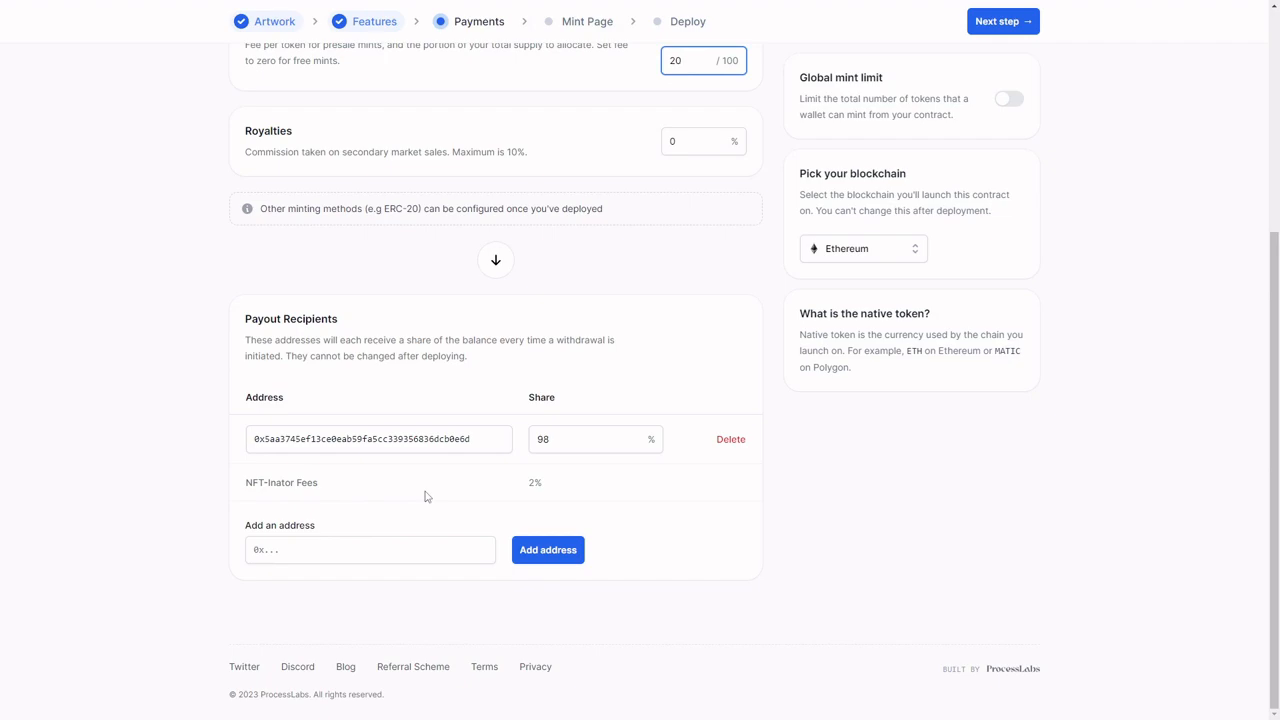
pyautogui.click(266, 550)
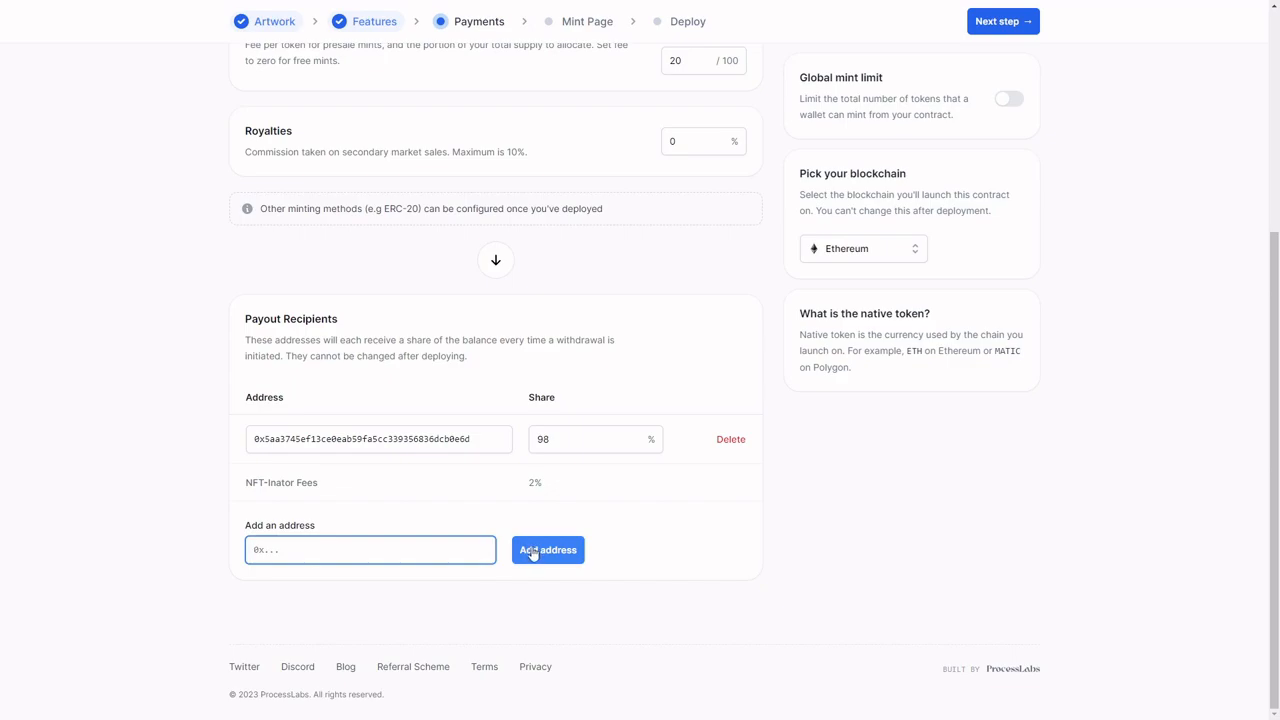
pyautogui.scroll(3, 533, 553)
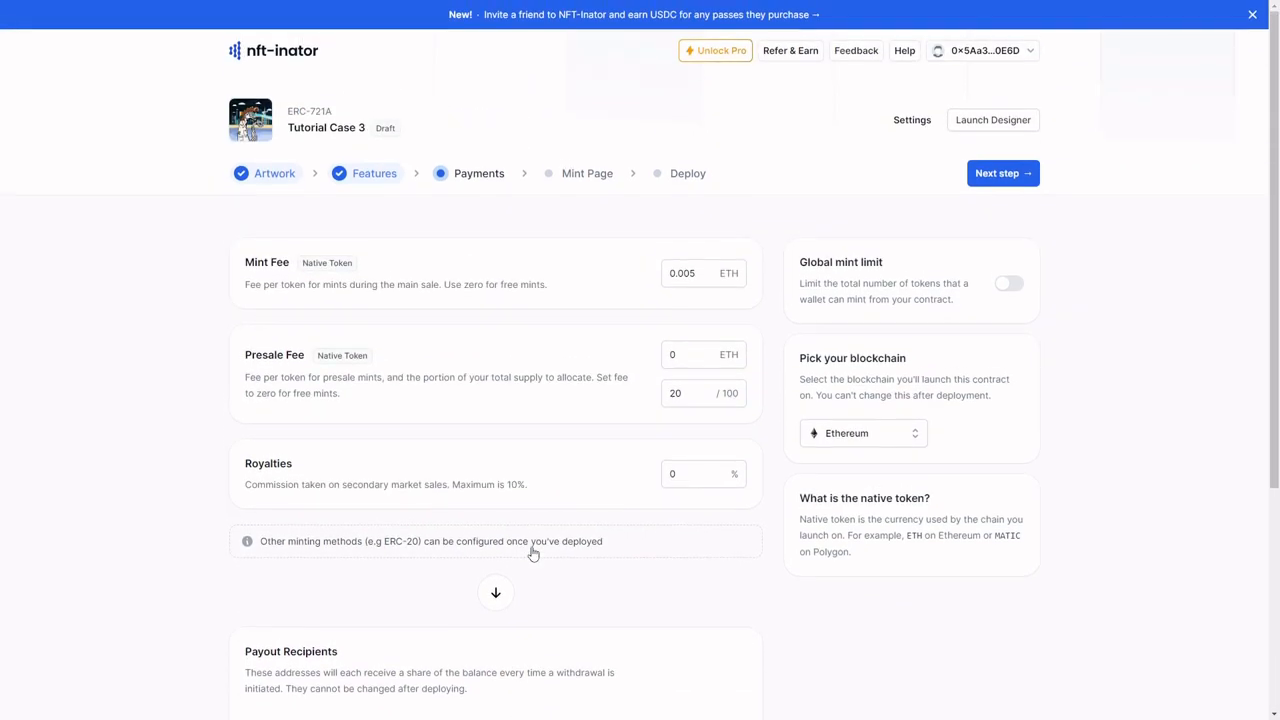
# Step: Go to the Mint Page stage and name the drop "Tutorial Project"
pyautogui.click(572, 180)
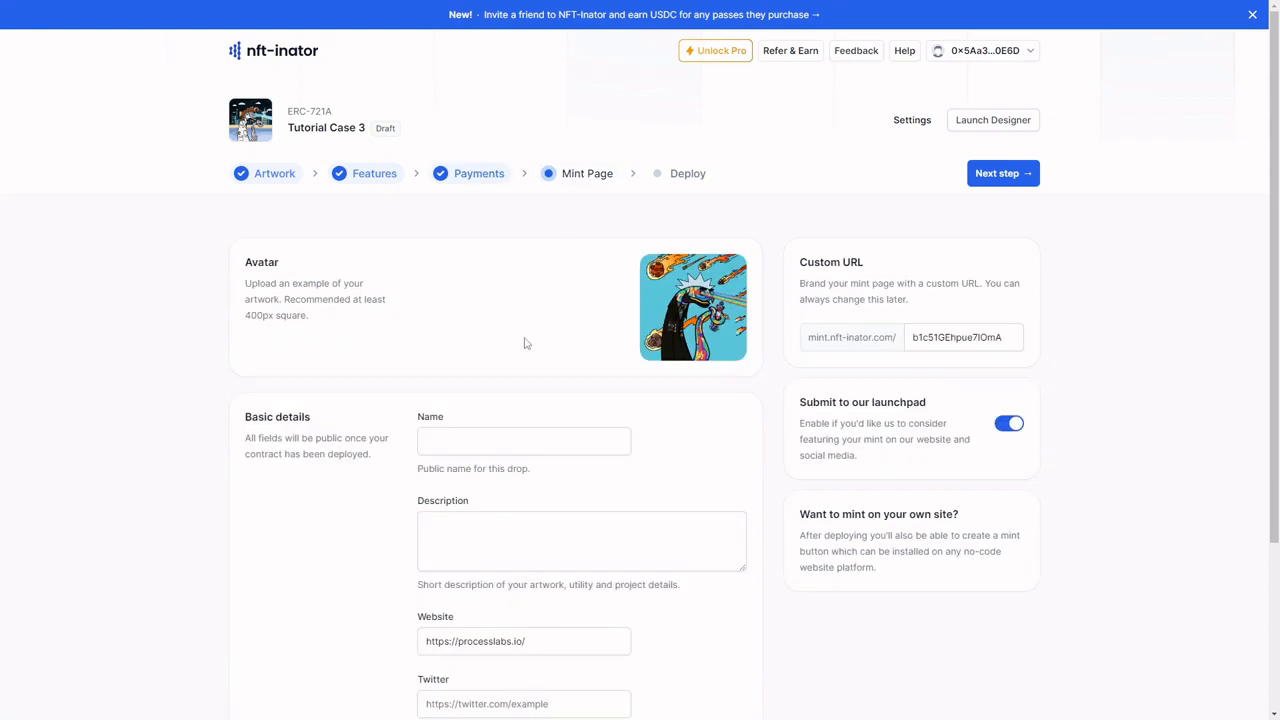
pyautogui.moveTo(726, 311)
pyautogui.scroll(-1, 454, 343)
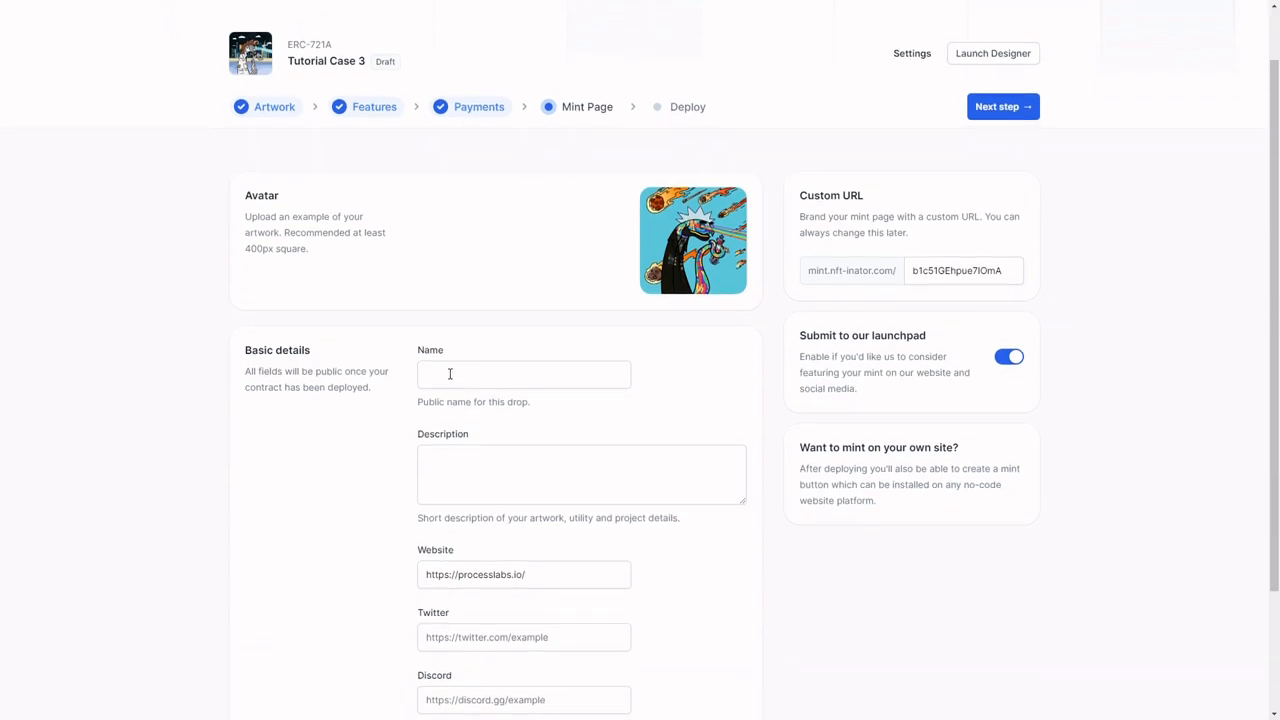
pyautogui.click(450, 376)
pyautogui.write('Tutorial Project')
# Step: Enter "NFT-Inator Tutorial" as the drop's description
pyautogui.scroll(-1, 451, 376)
pyautogui.click(458, 407)
pyautogui.write('NFT-Inator Tutorial')
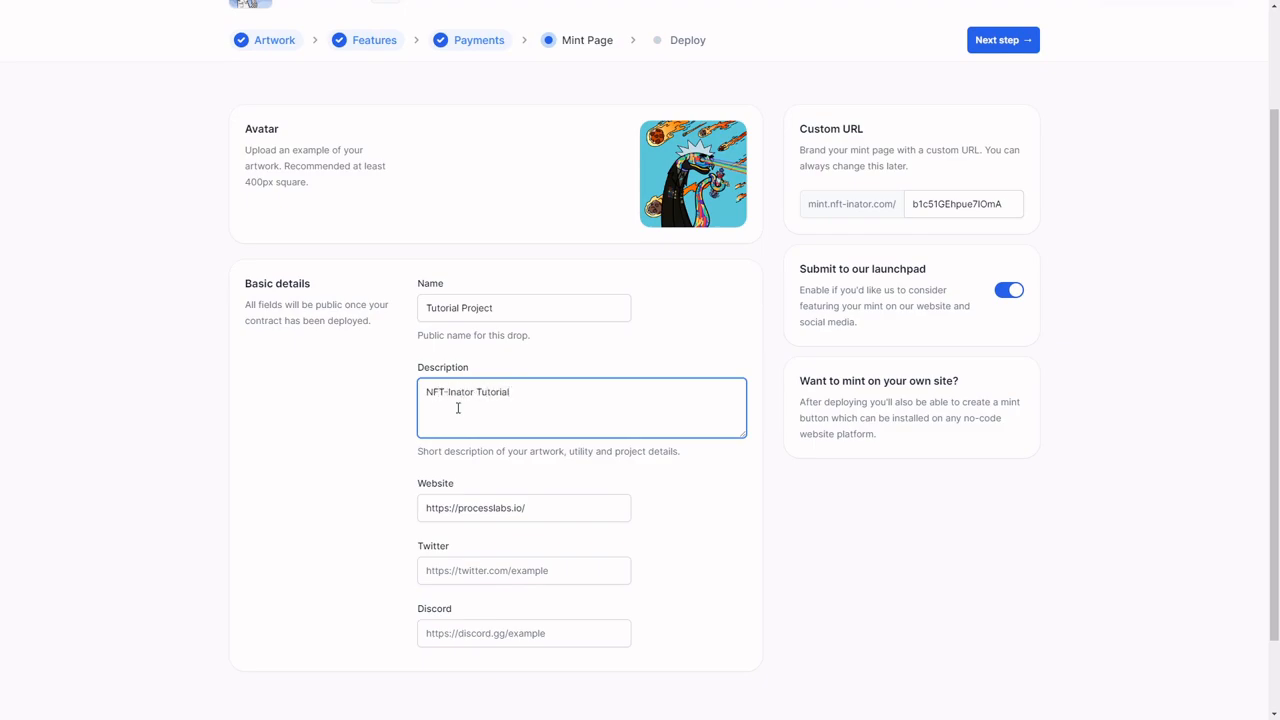
pyautogui.scroll(-1, 458, 407)
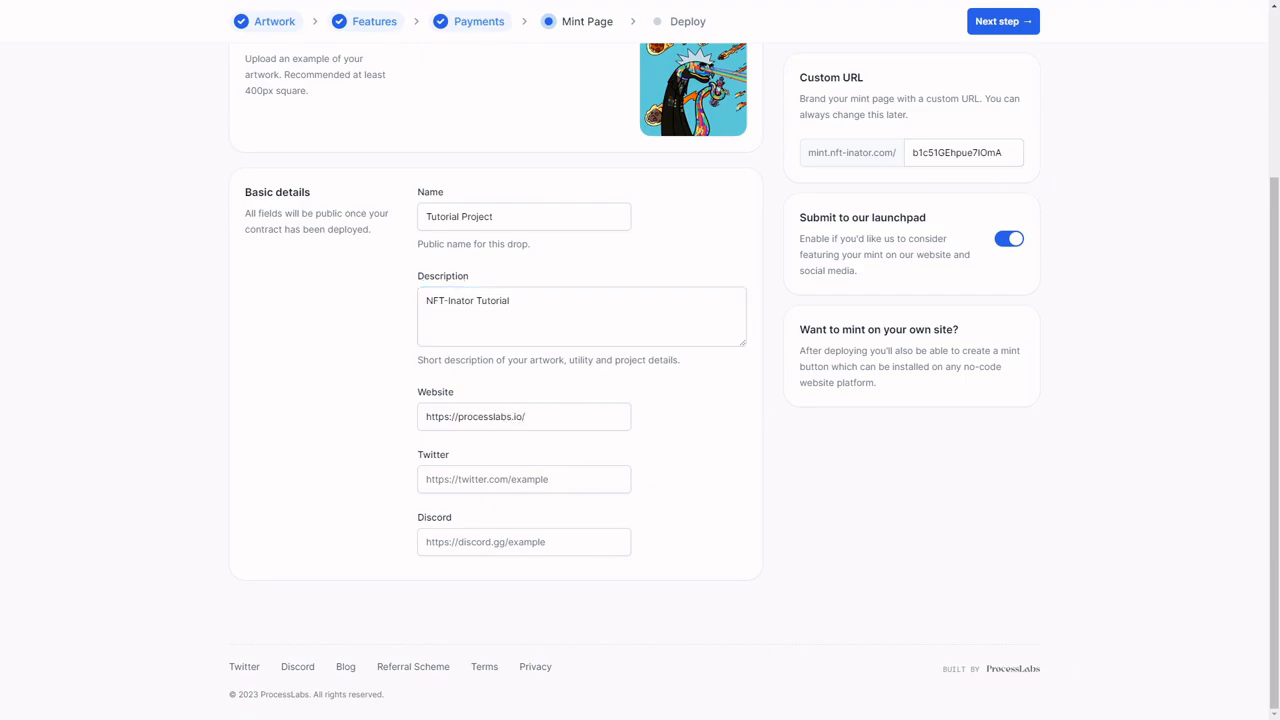
pyautogui.click(476, 484)
pyautogui.write('https://twitter.com/Process_Labs')
pyautogui.click(460, 541)
pyautogui.write('https://discord.gg/3agGvChvXZ')
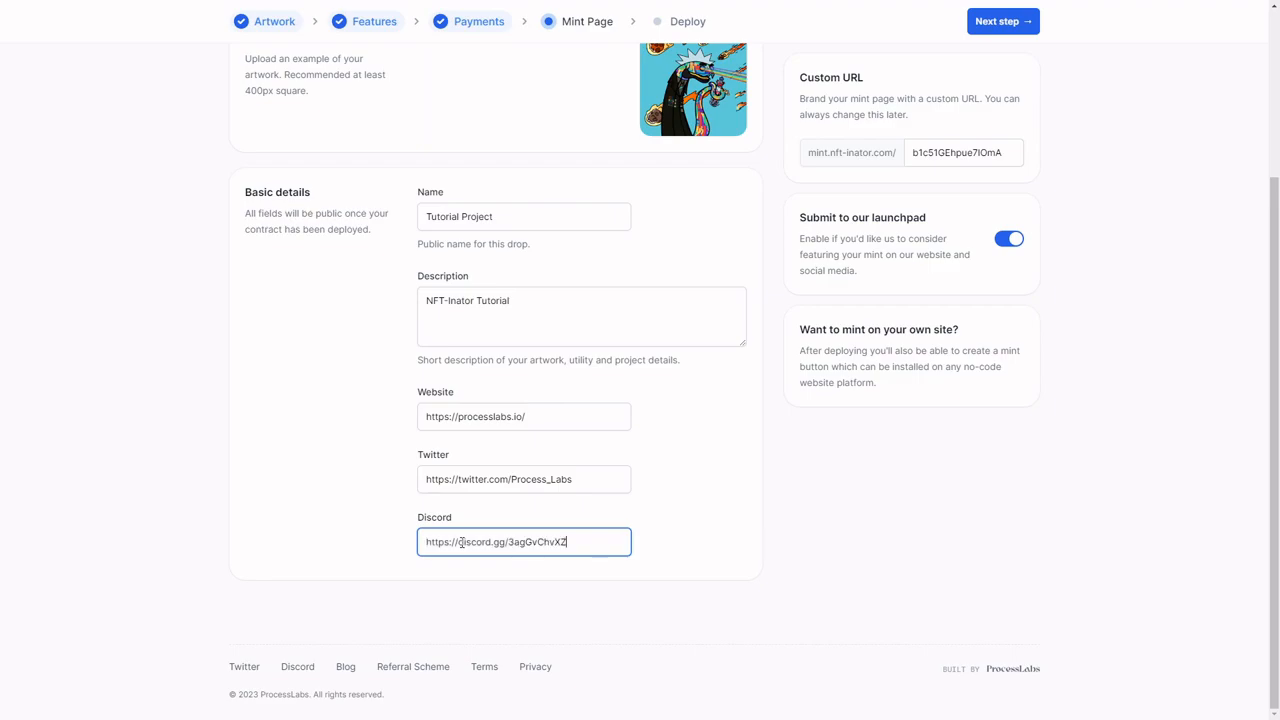
# Step: Go to the Deploy stage and change the contract name to "Tutorial Name"
pyautogui.scroll(3, 460, 541)
pyautogui.click(670, 183)
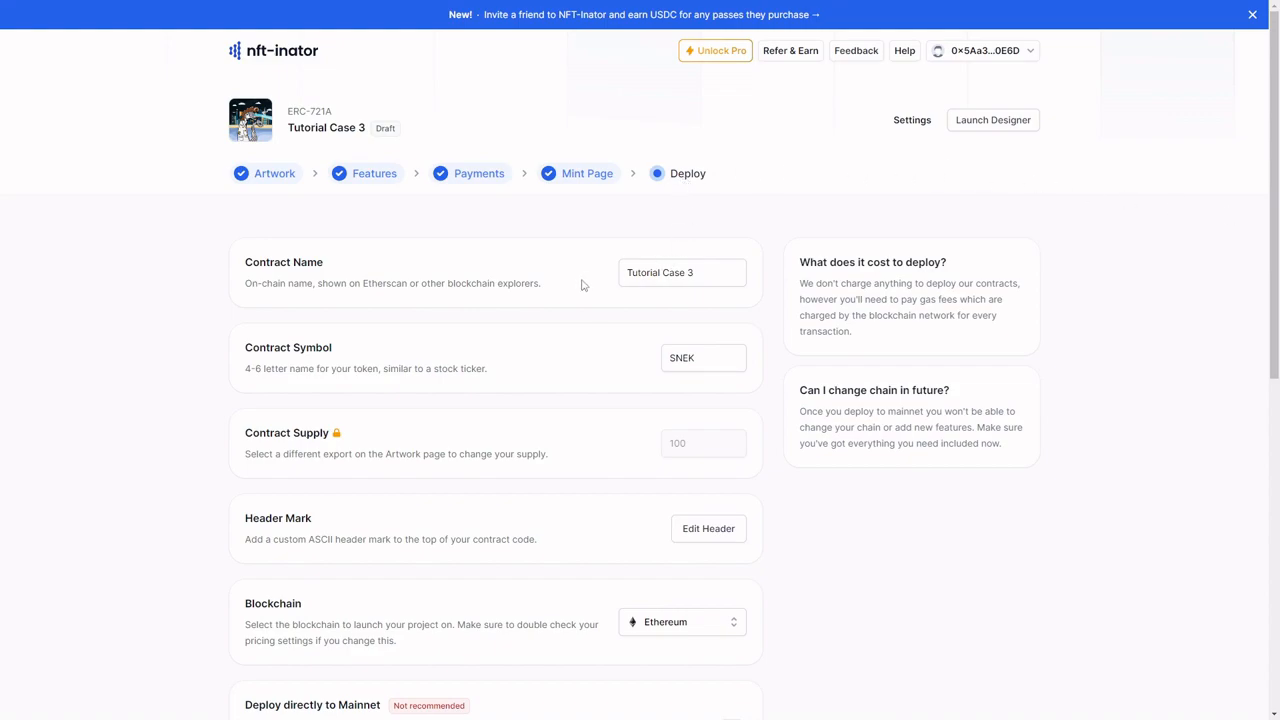
pyautogui.click(710, 278)
pyautogui.doubleClick(706, 278)
pyautogui.press('BackSpace')
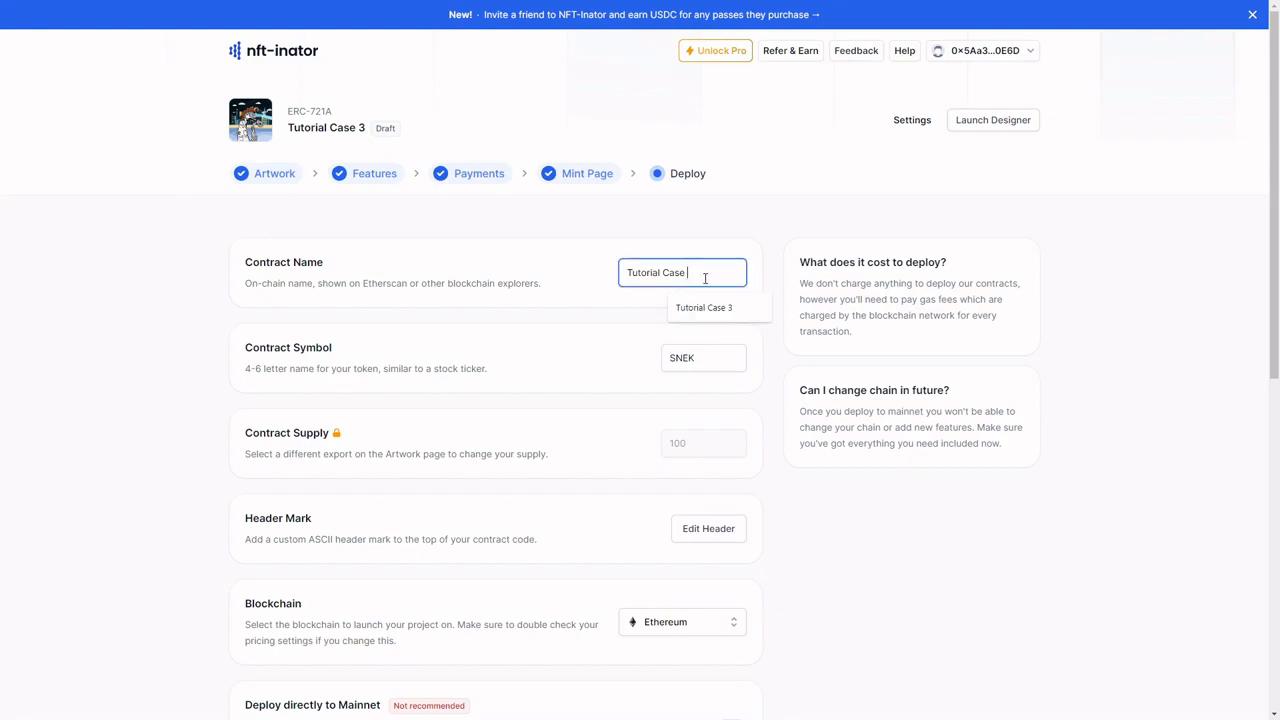
pyautogui.press('BackSpace')
pyautogui.press('BackSpace')
pyautogui.press('BackSpace')
pyautogui.press('BackSpace')
pyautogui.press('BackSpace')
pyautogui.write('Name')
# Step: Enter SNEK as the contract symbol
pyautogui.moveTo(709, 357); pyautogui.dragTo(657, 364)
pyautogui.write('SNEK')
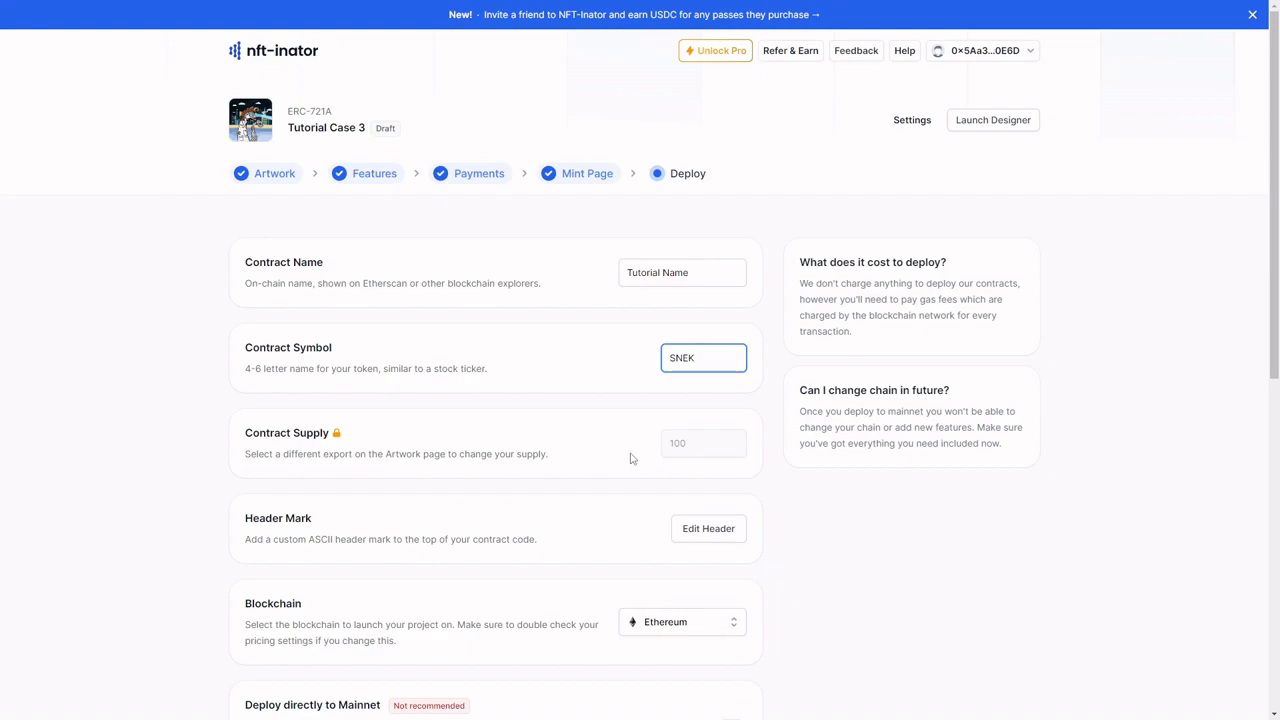
pyautogui.scroll(-1, 630, 458)
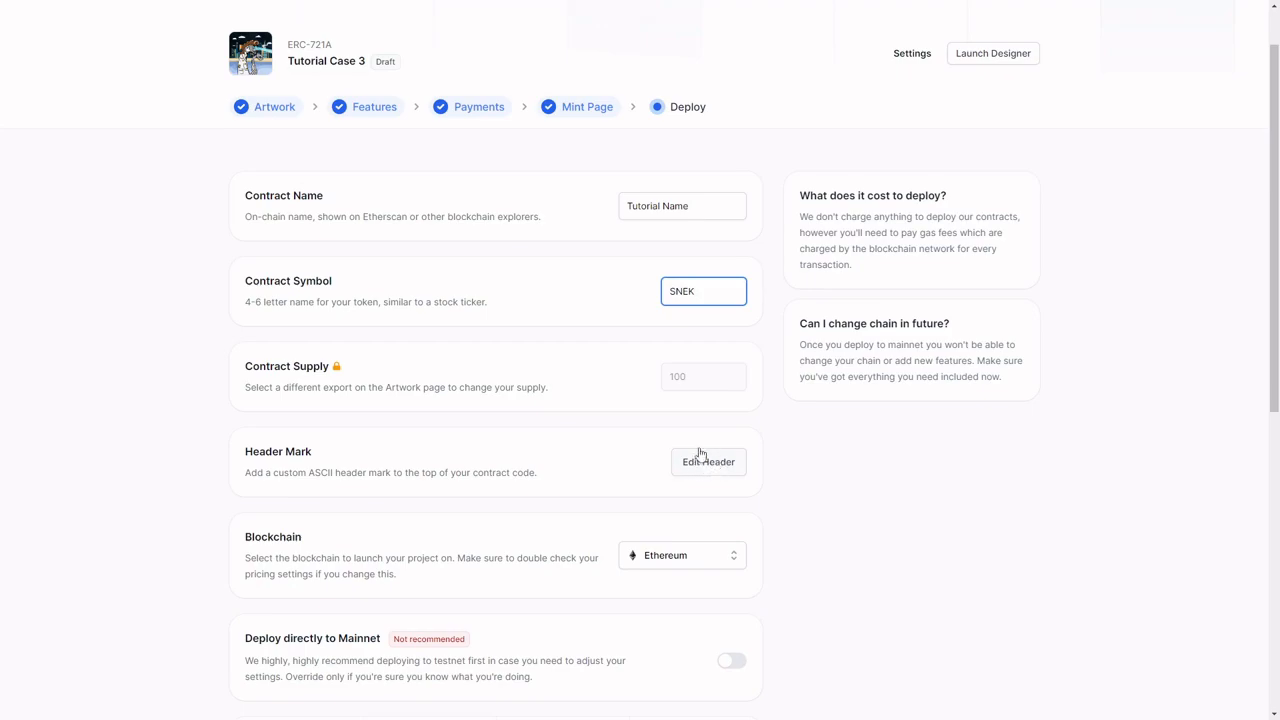
pyautogui.scroll(-1, 693, 470)
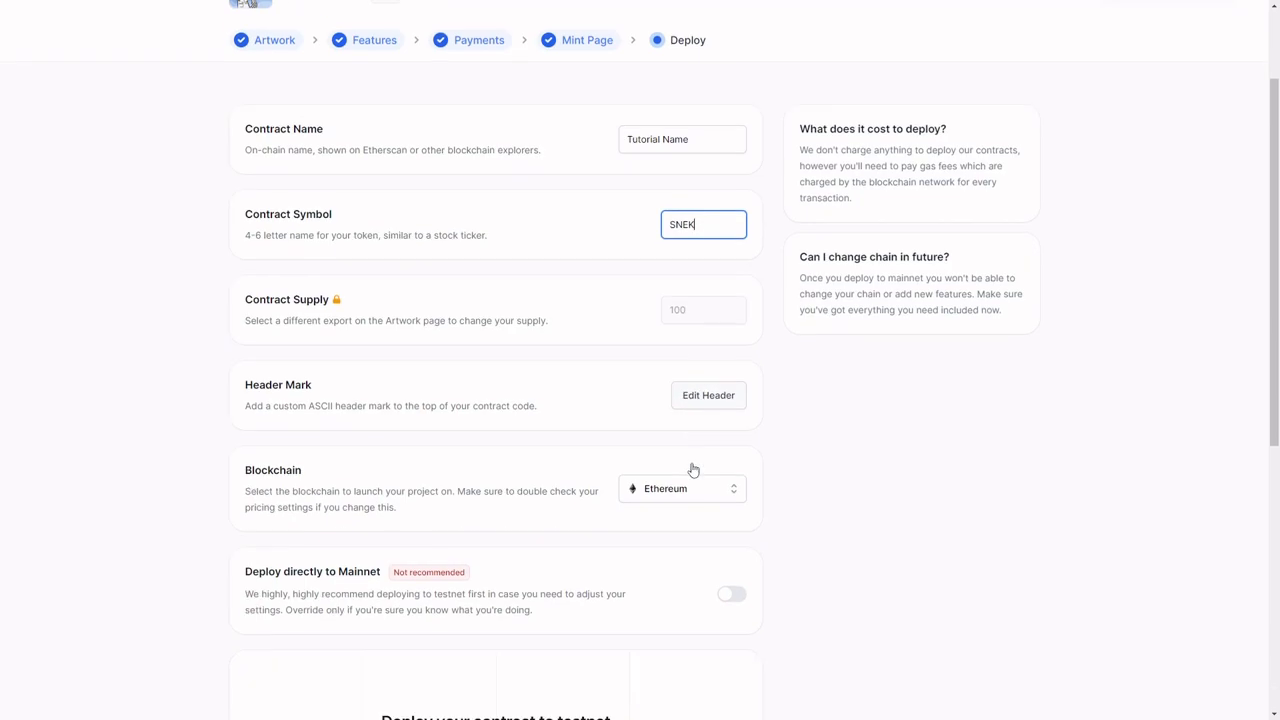
# Step: Review the available blockchains and the option to deploy directly to Mainnet
pyautogui.click(688, 494)
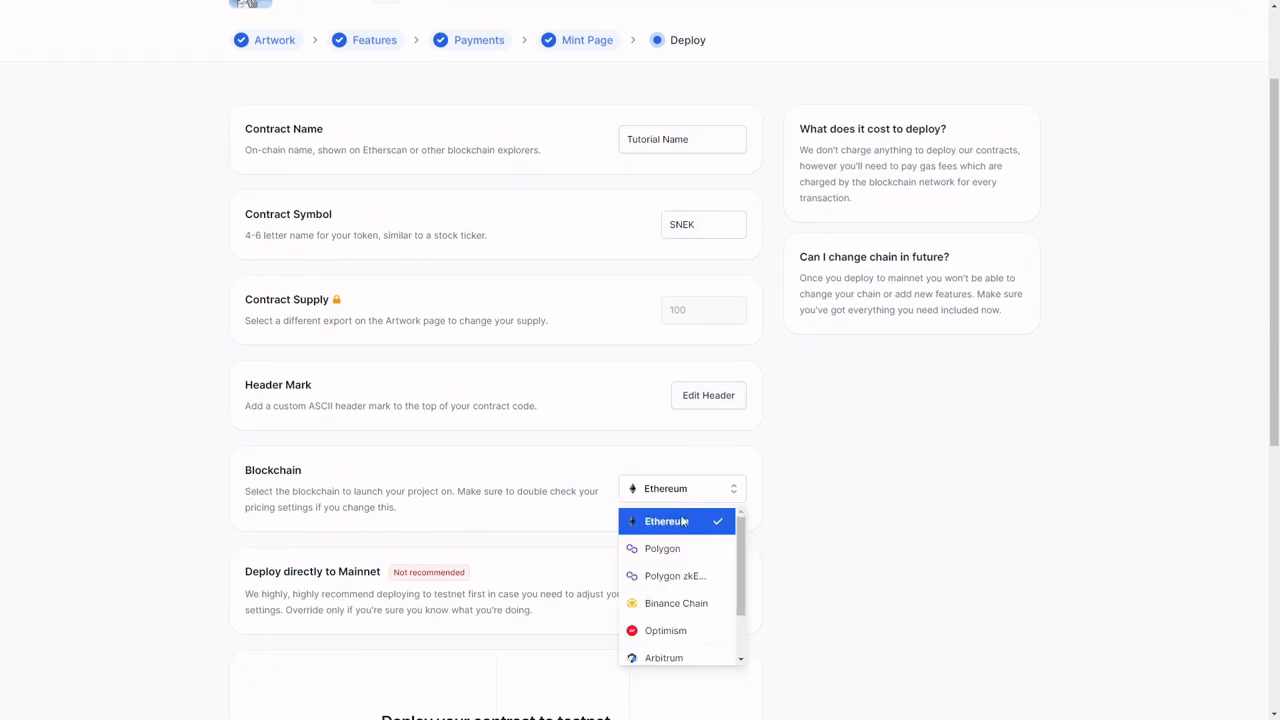
pyautogui.scroll(-3, 675, 565)
pyautogui.scroll(2, 683, 509)
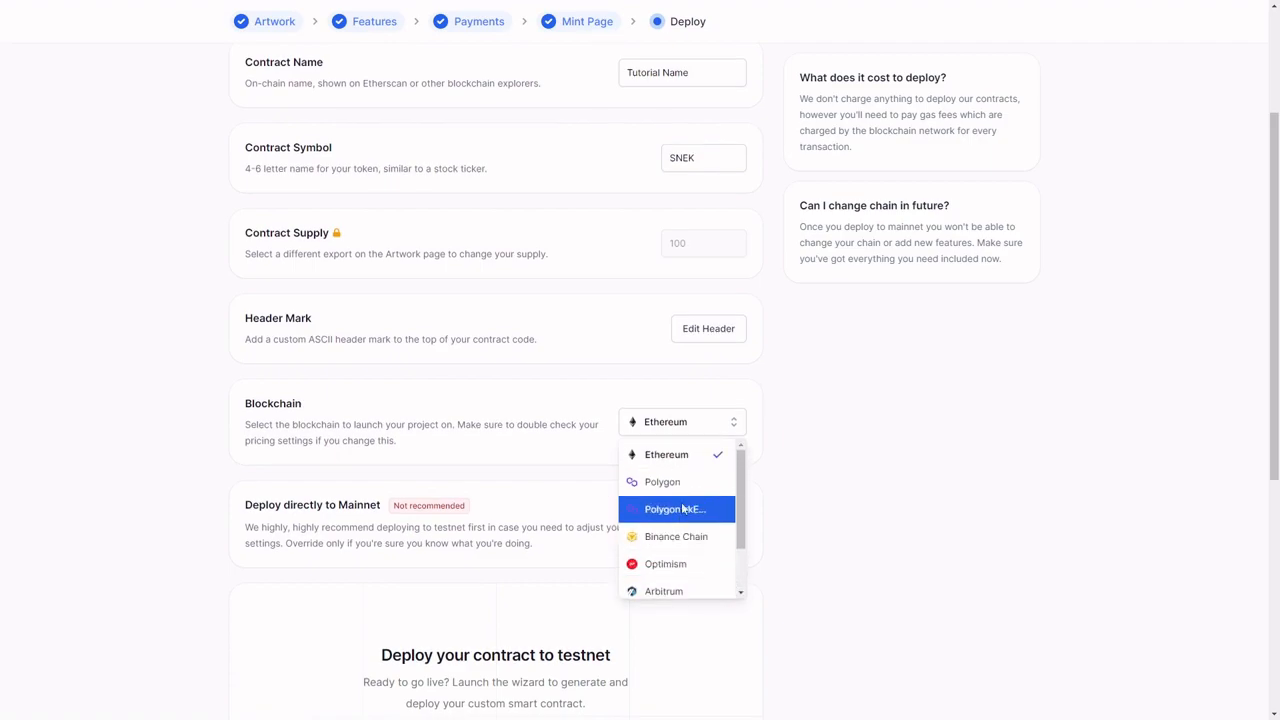
pyautogui.click(698, 425)
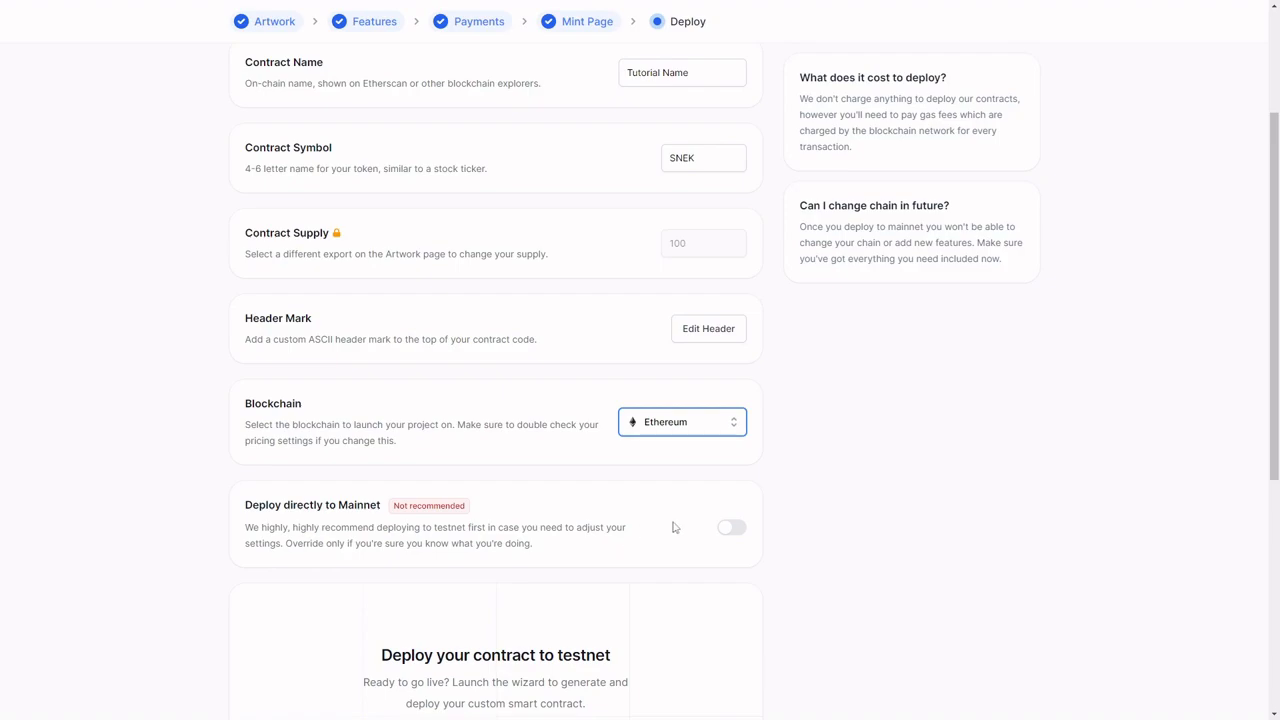
pyautogui.moveTo(468, 506); pyautogui.dragTo(401, 512)
pyautogui.click(441, 523)
# Step: Start the contract's testnet deployment and open the QuickNode faucet for free testnet gas
pyautogui.scroll(-3, 462, 522)
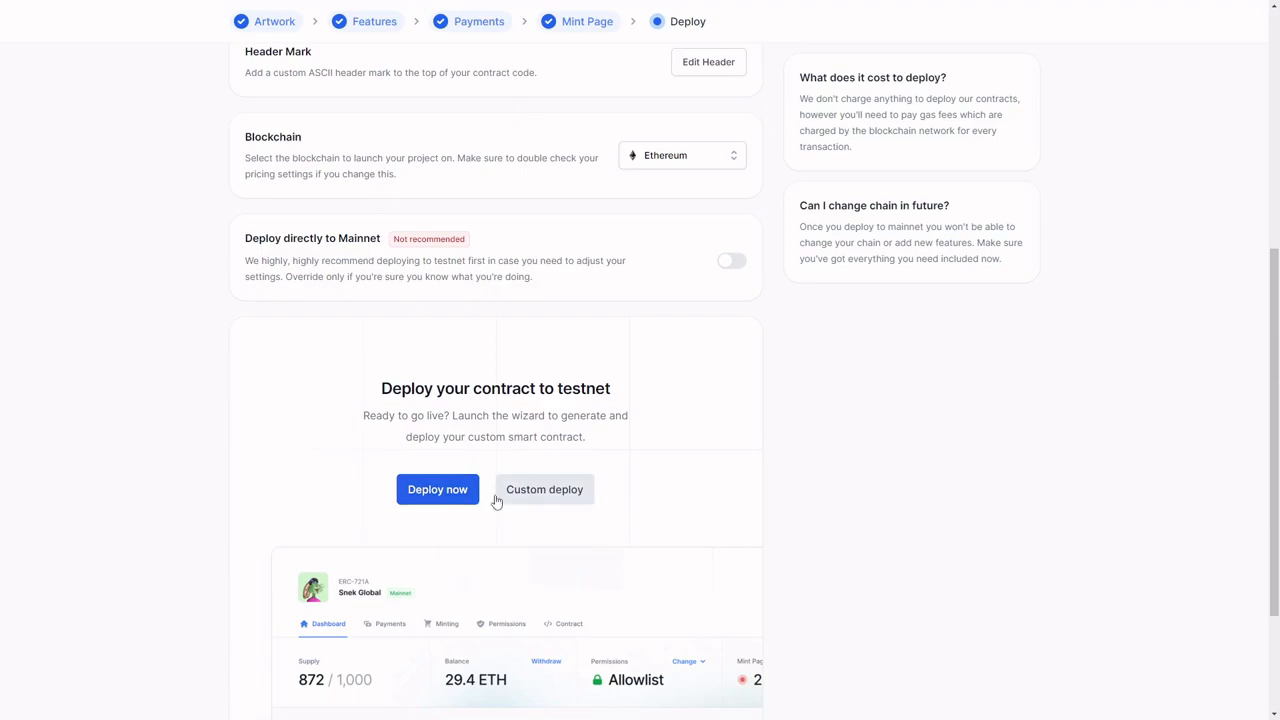
pyautogui.click(498, 496)
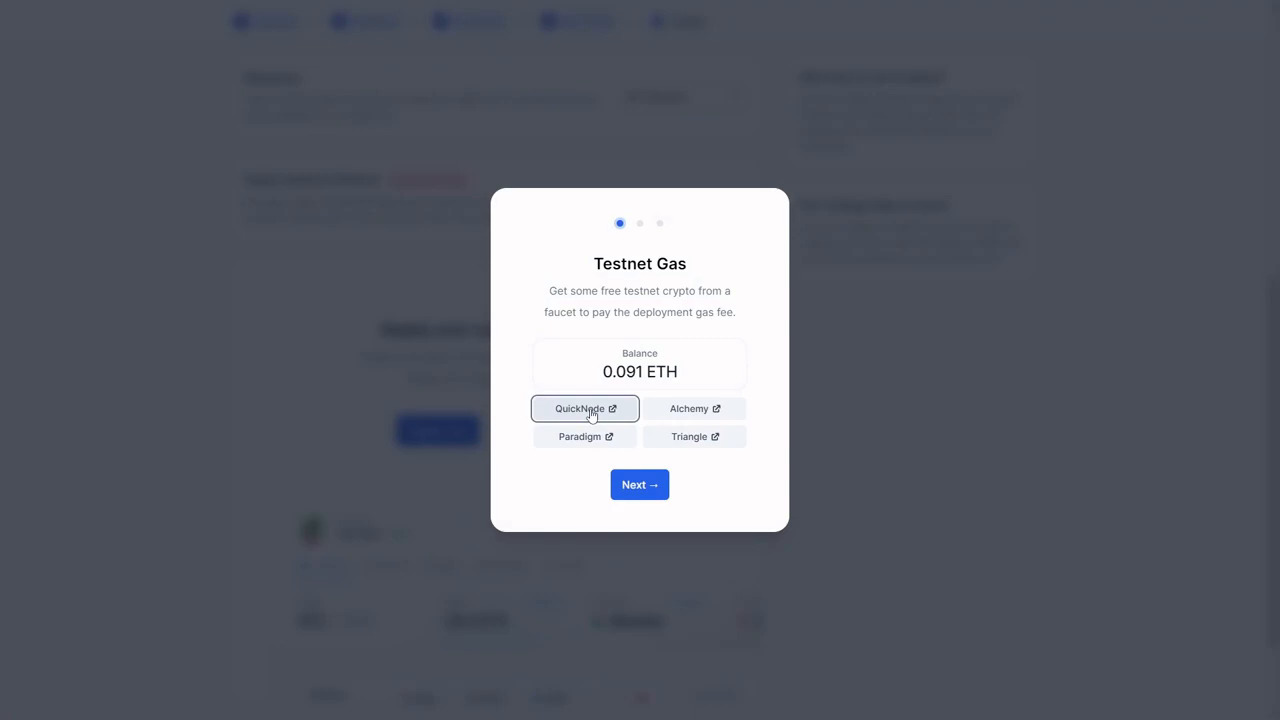
pyautogui.click(590, 408)
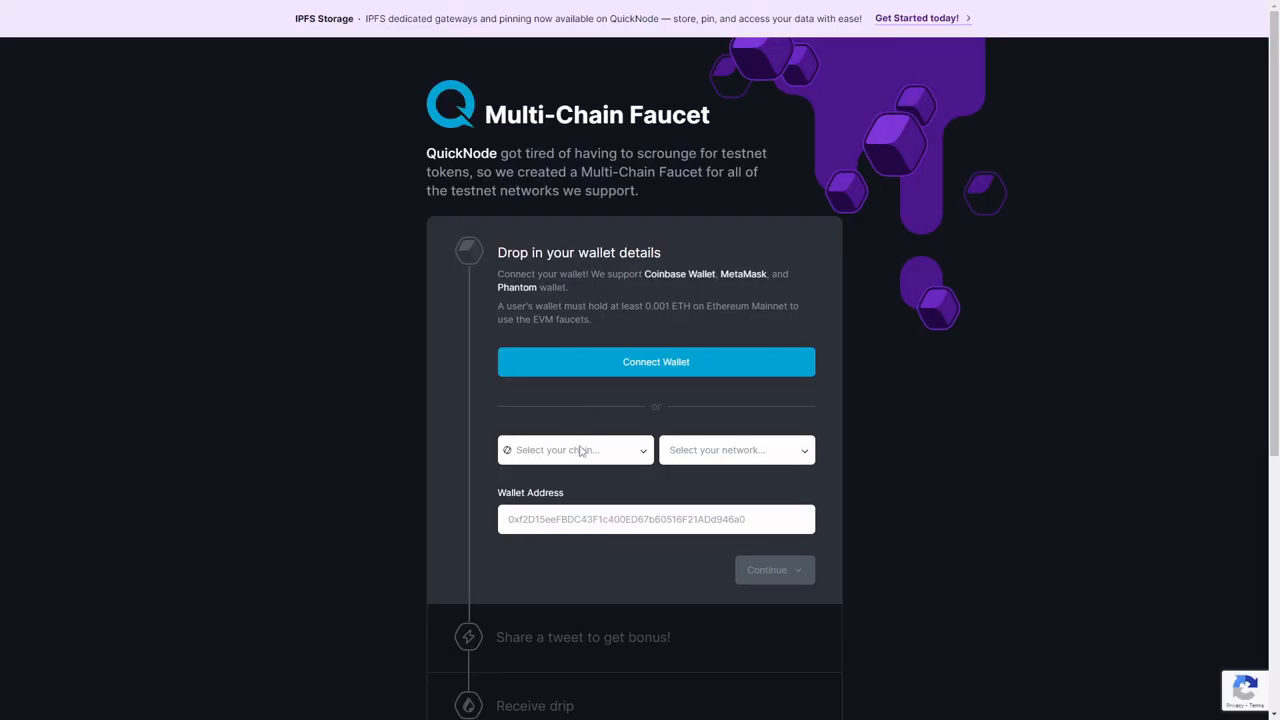
# Step: Select the Ethereum chain and Goerli network in the faucet and paste the receiving wallet address
pyautogui.click(577, 451)
pyautogui.click(564, 487)
pyautogui.click(676, 452)
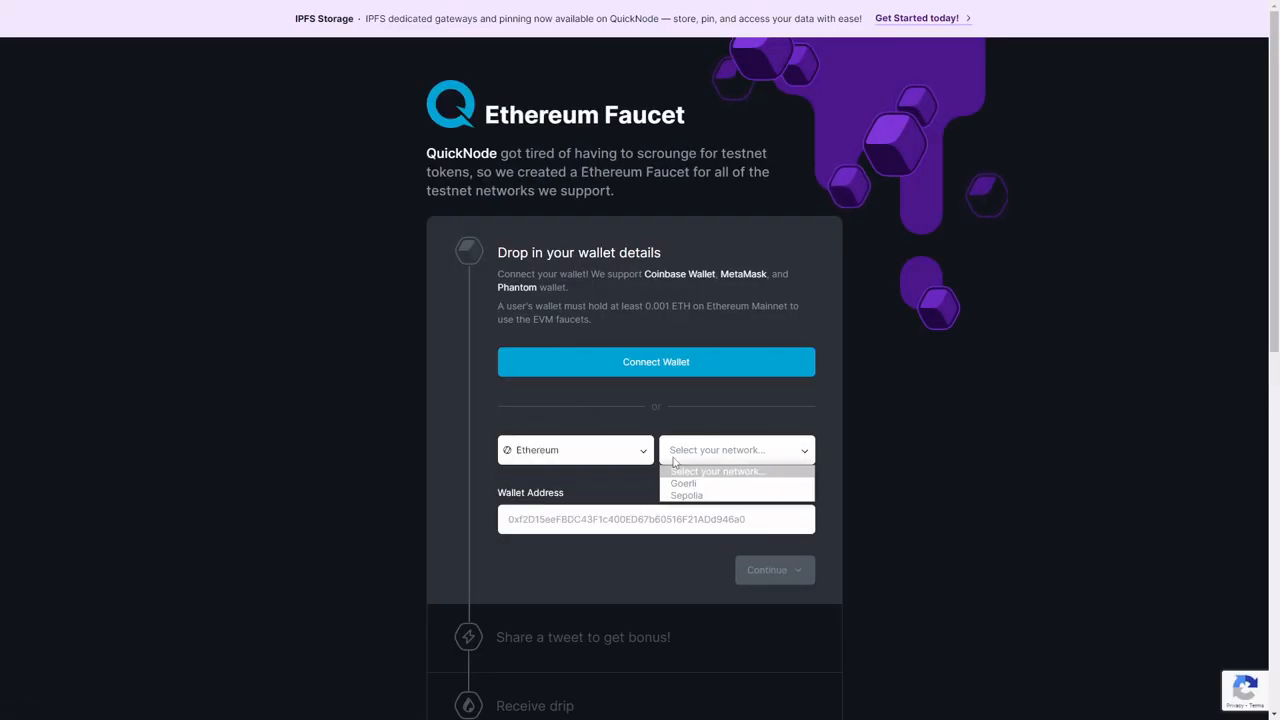
pyautogui.click(674, 480)
pyautogui.click(626, 519)
pyautogui.write('0x5Aa3745eF13Ce0EAB59Fa5CC339356836dCB0E6D')
pyautogui.scroll(-1, 650, 500)
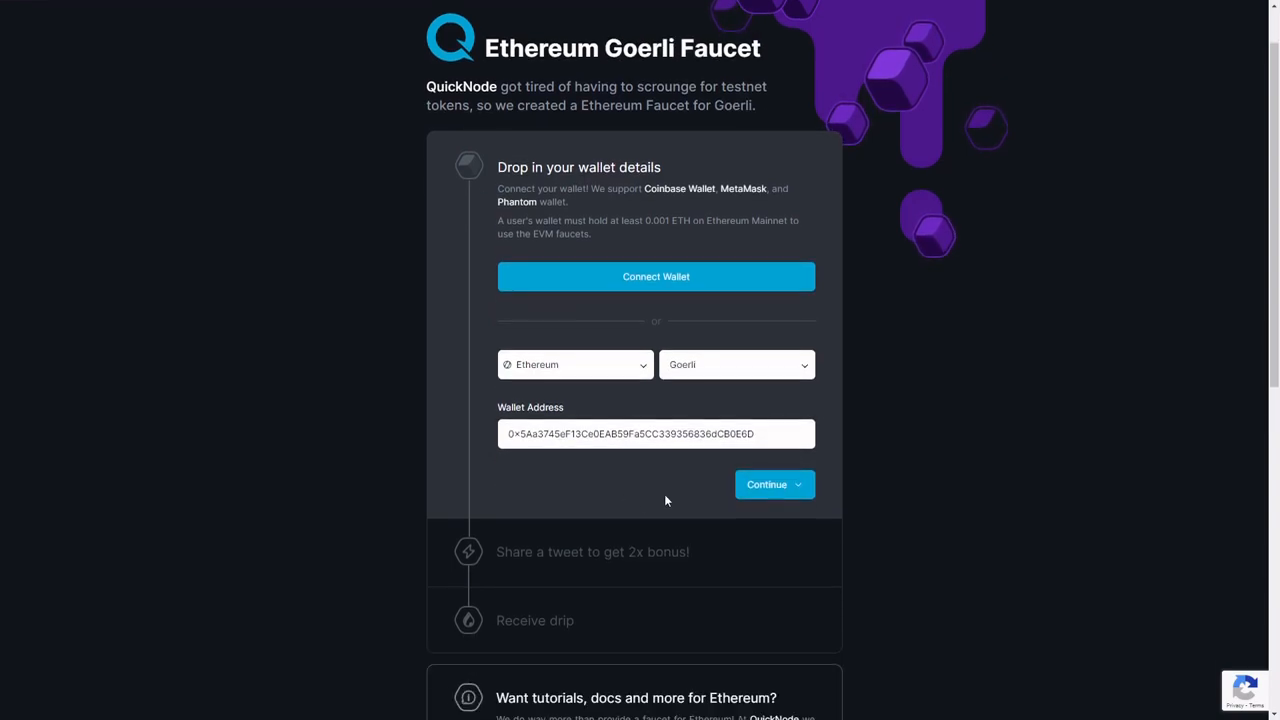
# Step: Continue with the wallet details and request 0.05 ETH, skipping the tweet bonus
pyautogui.click(756, 488)
pyautogui.scroll(-1, 691, 478)
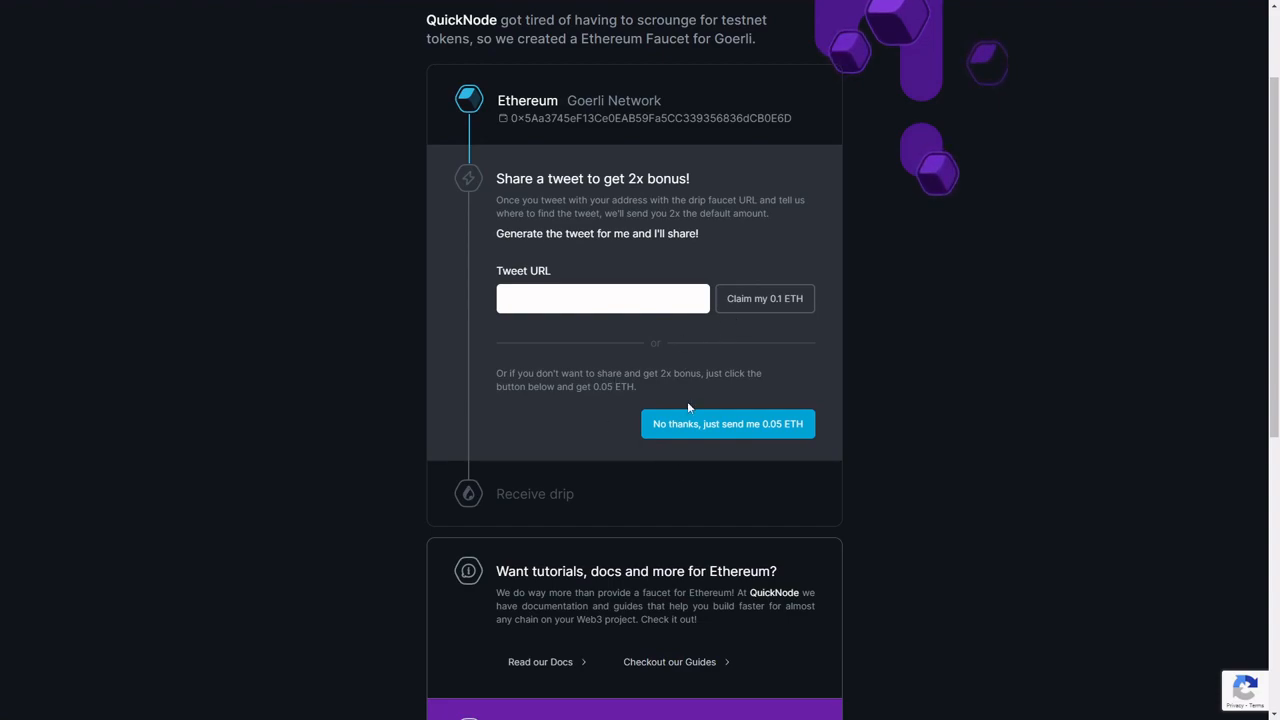
pyautogui.click(708, 426)
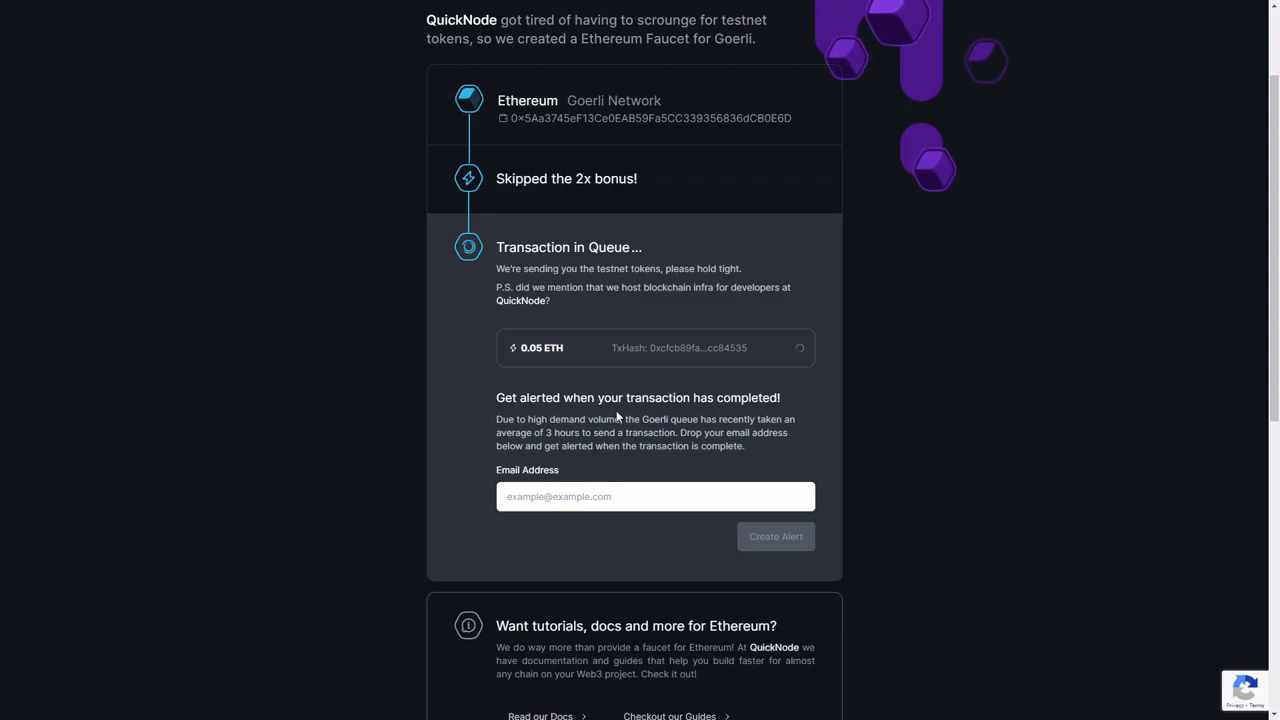
# Step: Enter the contact's e-mail address for the faucet's transaction alert
pyautogui.click(626, 493)
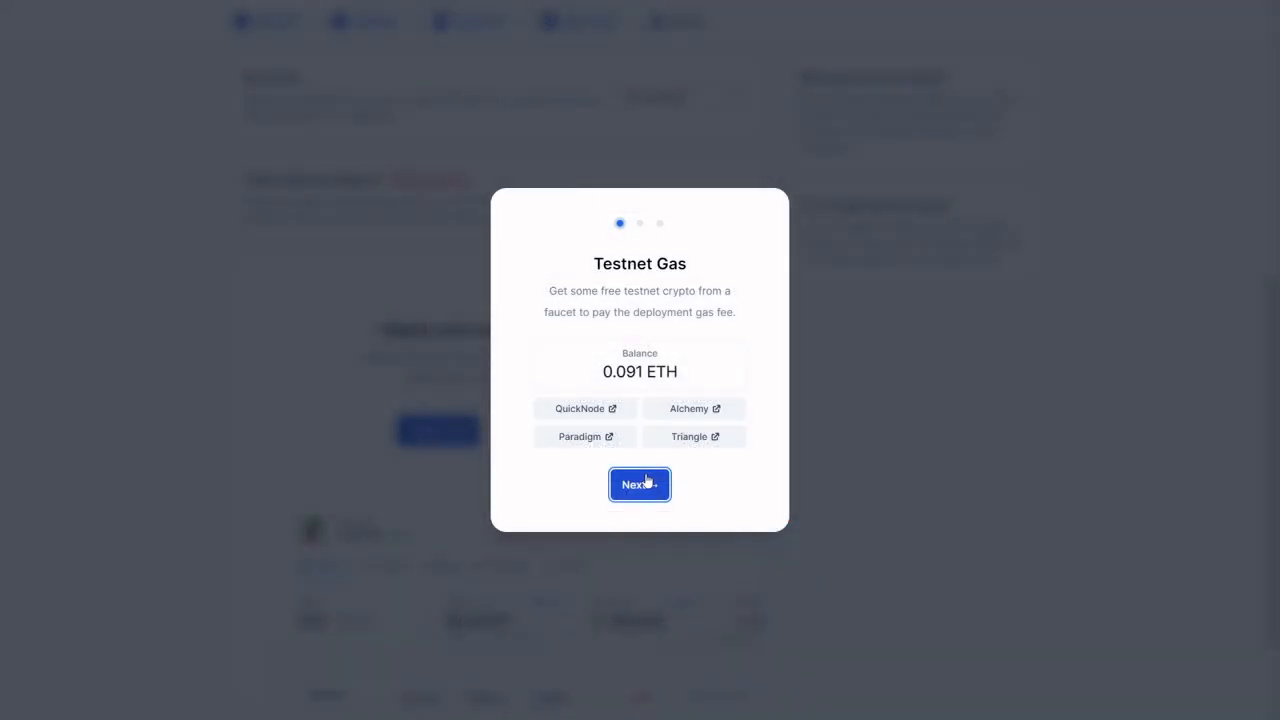
# Step: Return to NFT-Inator, proceed through the deployment wizard past Testnet Gas and deploy the contract to testnet
pyautogui.click(646, 482)
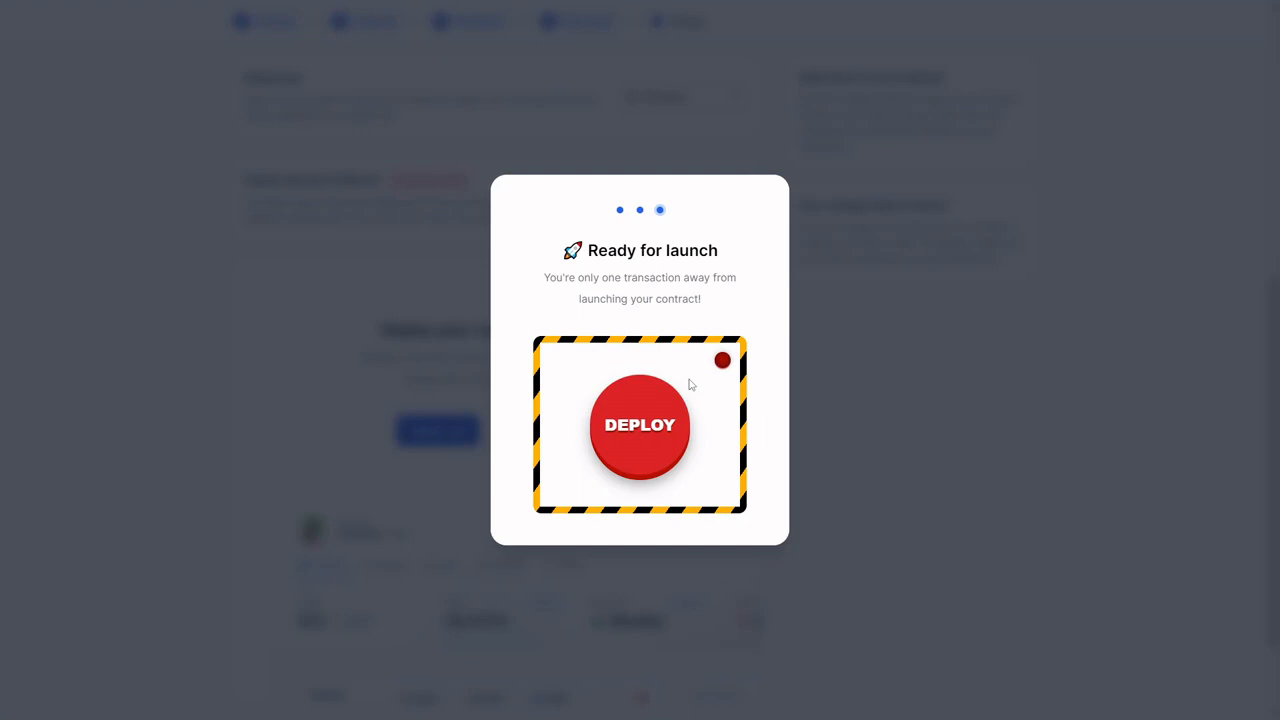
pyautogui.click(661, 408)
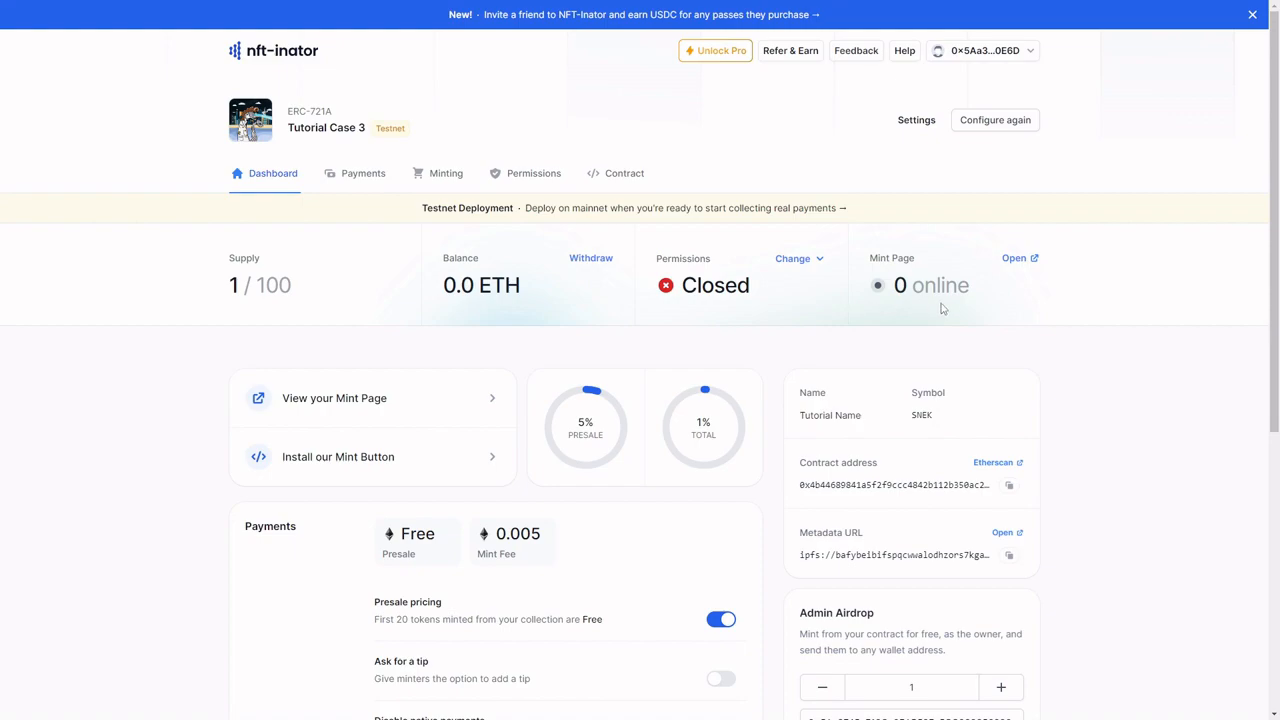
# Step: View the deployed collection's public mint page and return to the dashboard
pyautogui.click(458, 411)
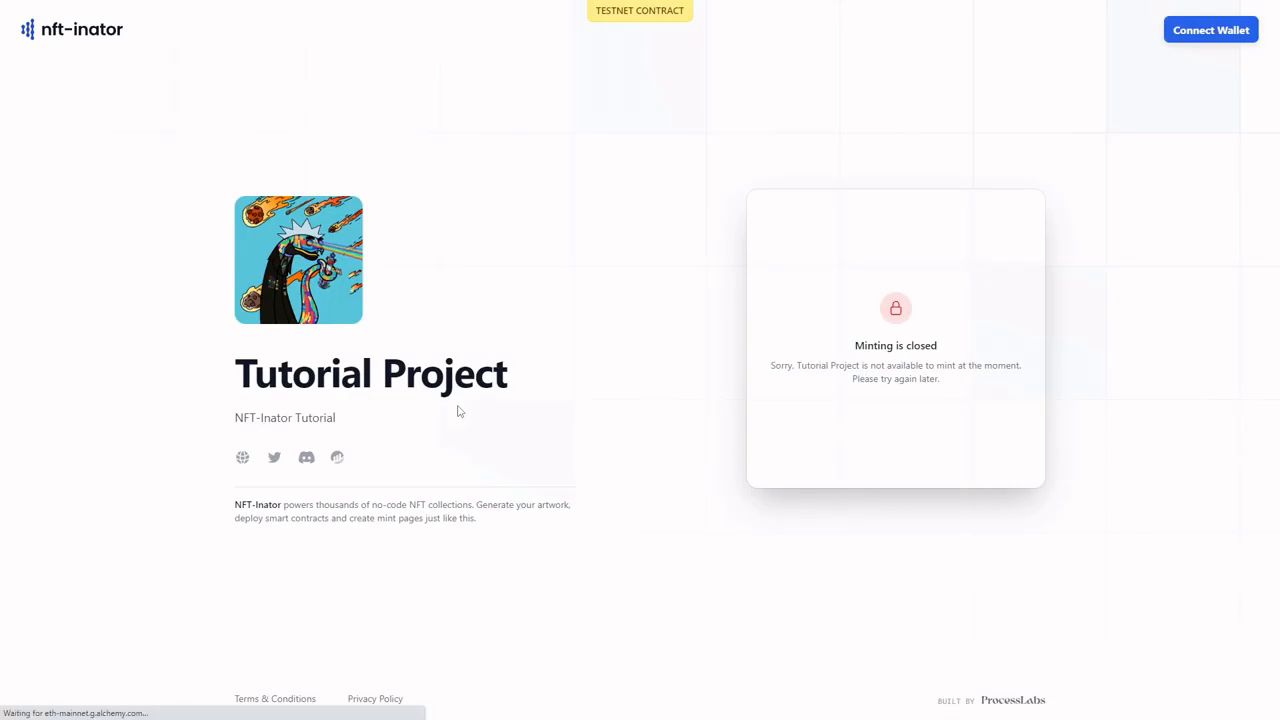
pyautogui.hotkey('ctrl', 'w')
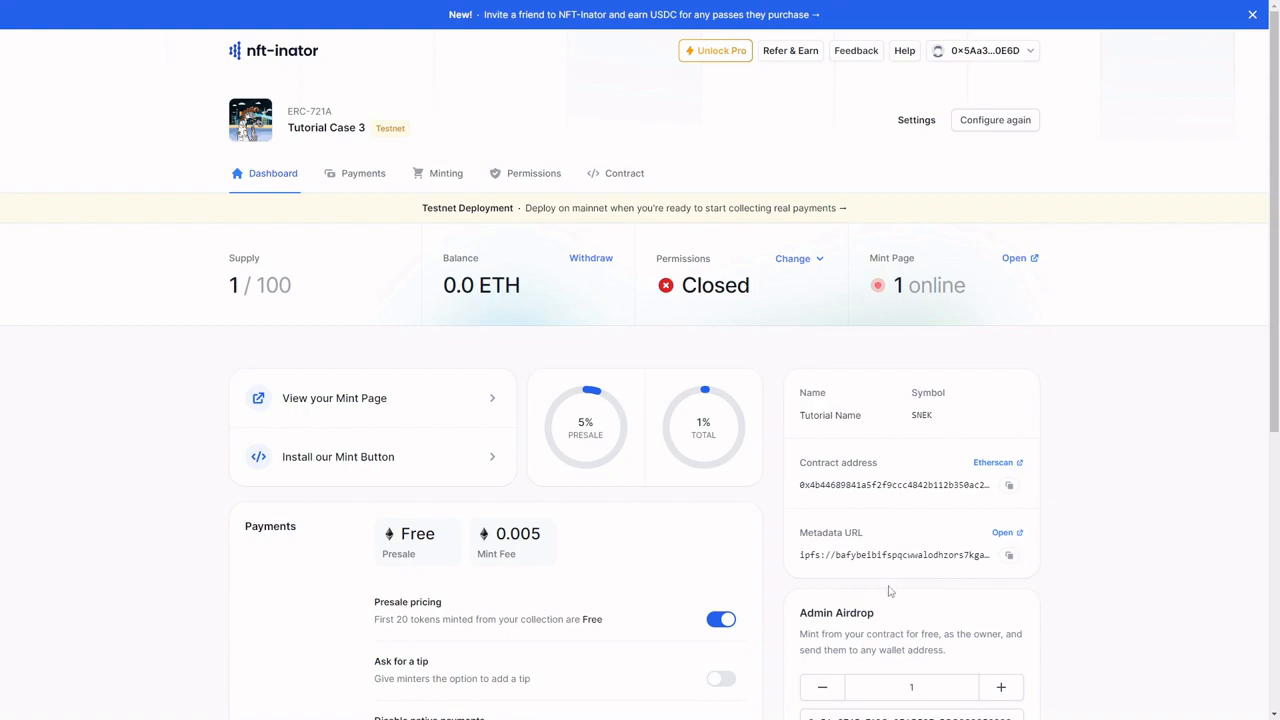
# Step: Airdrop 3 tokens to the owner's wallet address through Admin Airdrop
pyautogui.scroll(-1, 877, 588)
pyautogui.scroll(-3, 877, 588)
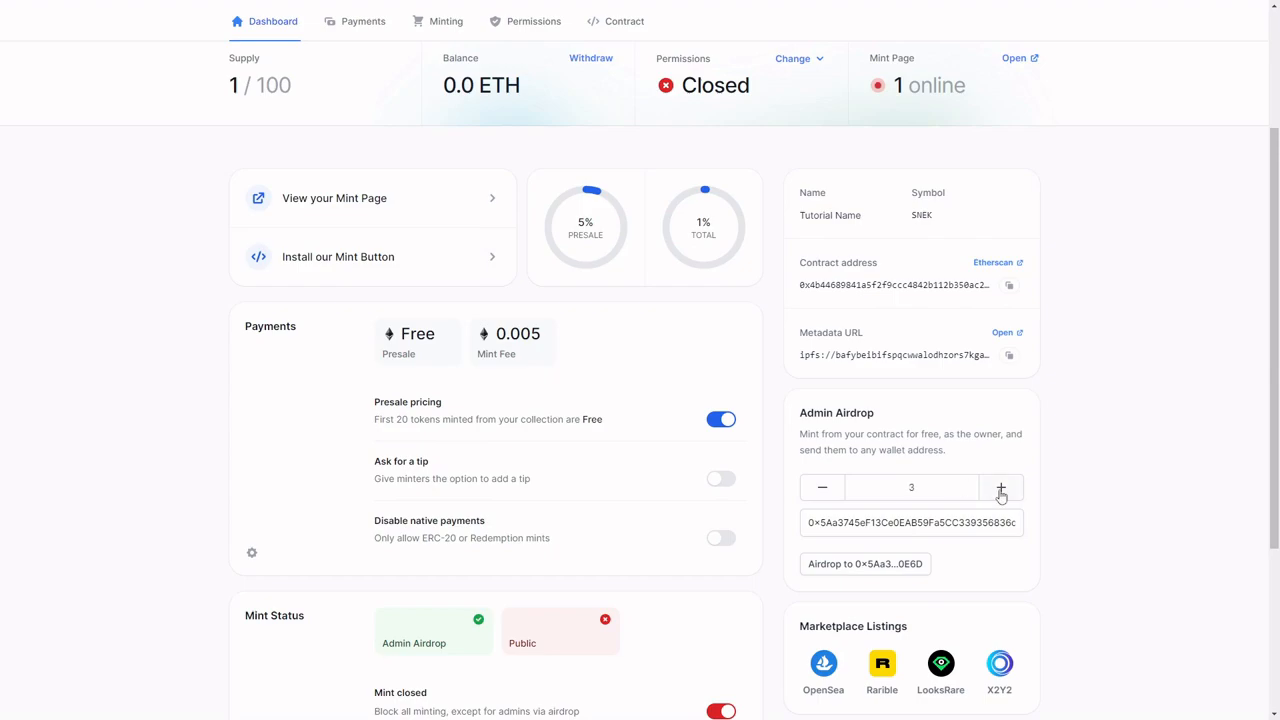
pyautogui.click(894, 523)
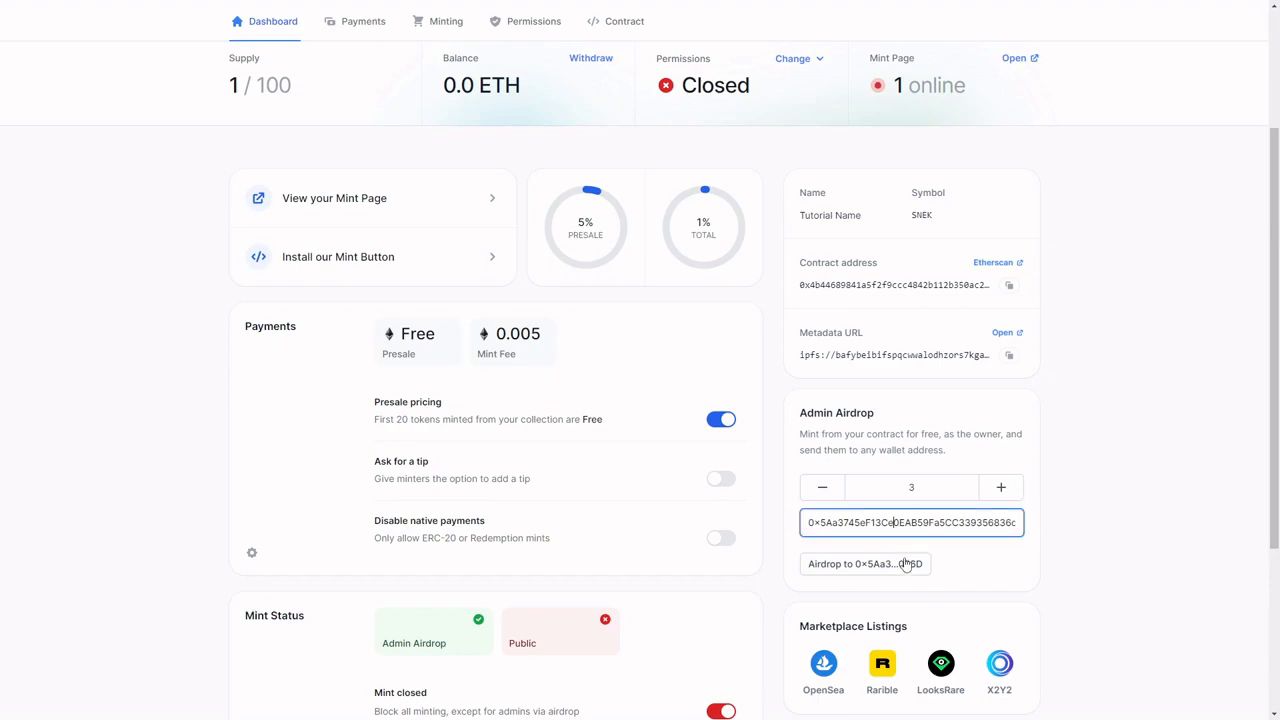
pyautogui.click(877, 566)
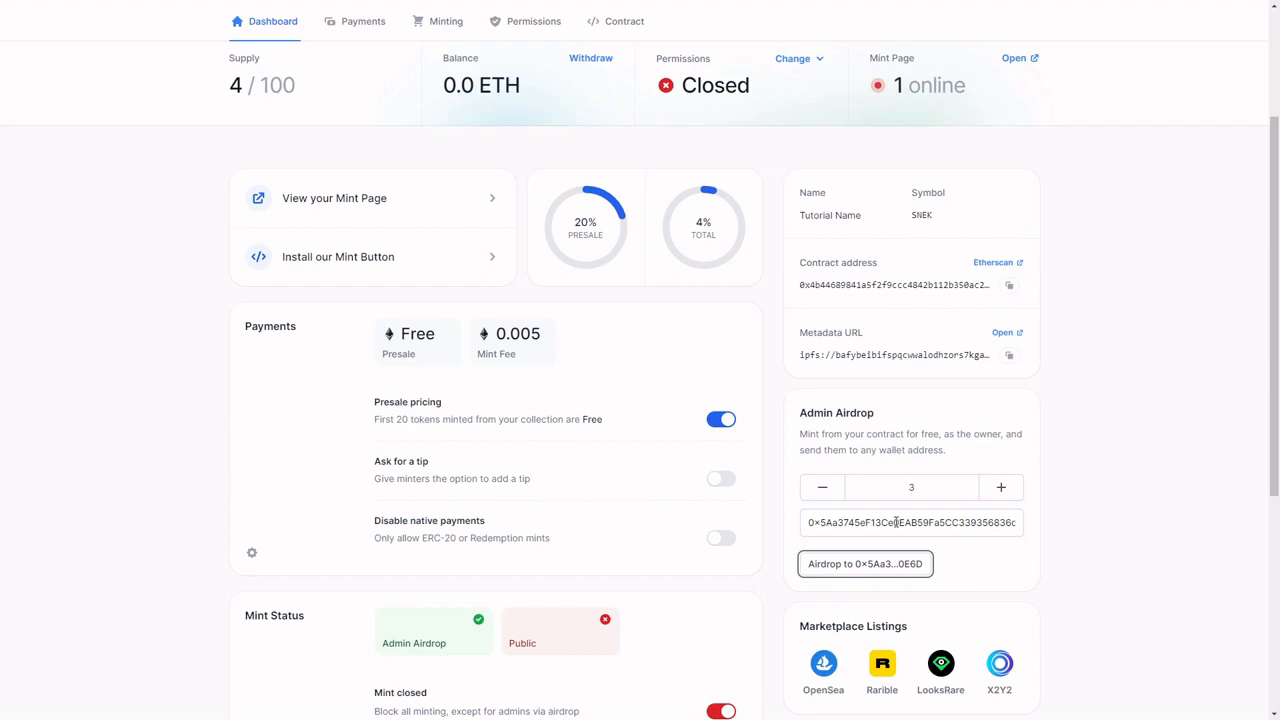
# Step: Review the dashboard's mint status and recent activity, and the contract's native token, ERC-20 and card payment settings
pyautogui.scroll(-4, 895, 525)
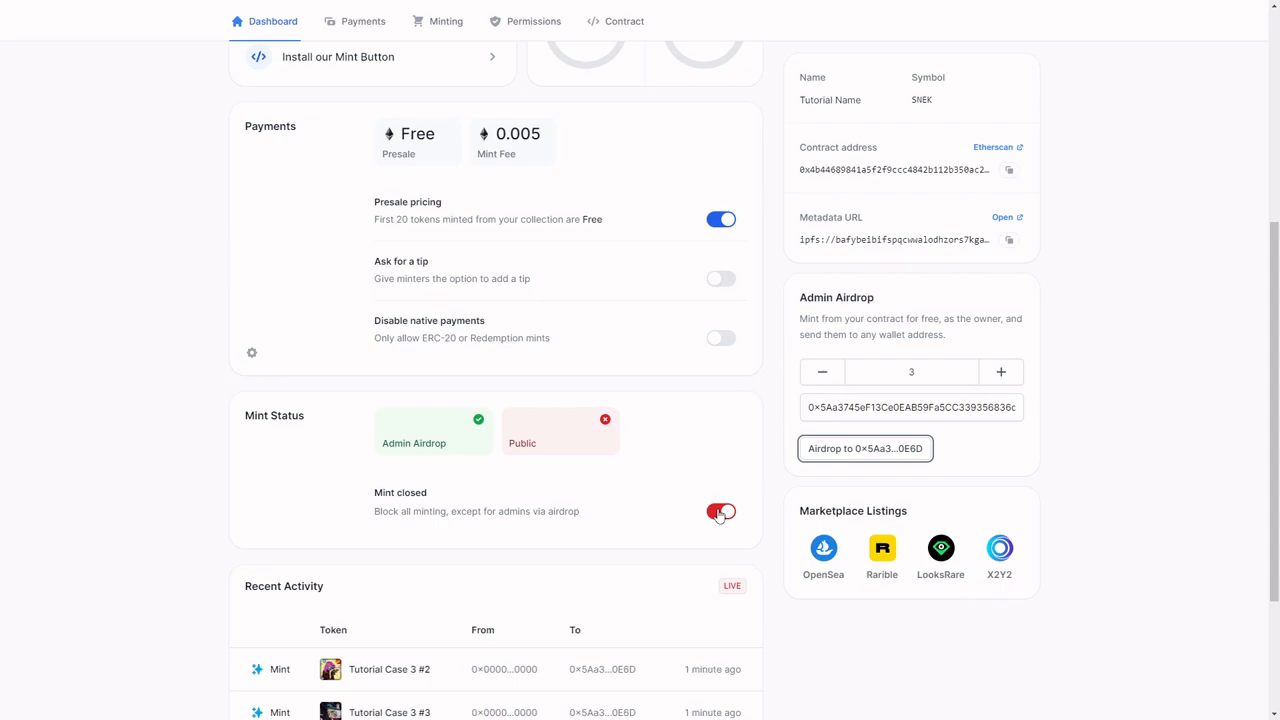
pyautogui.scroll(-2, 718, 515)
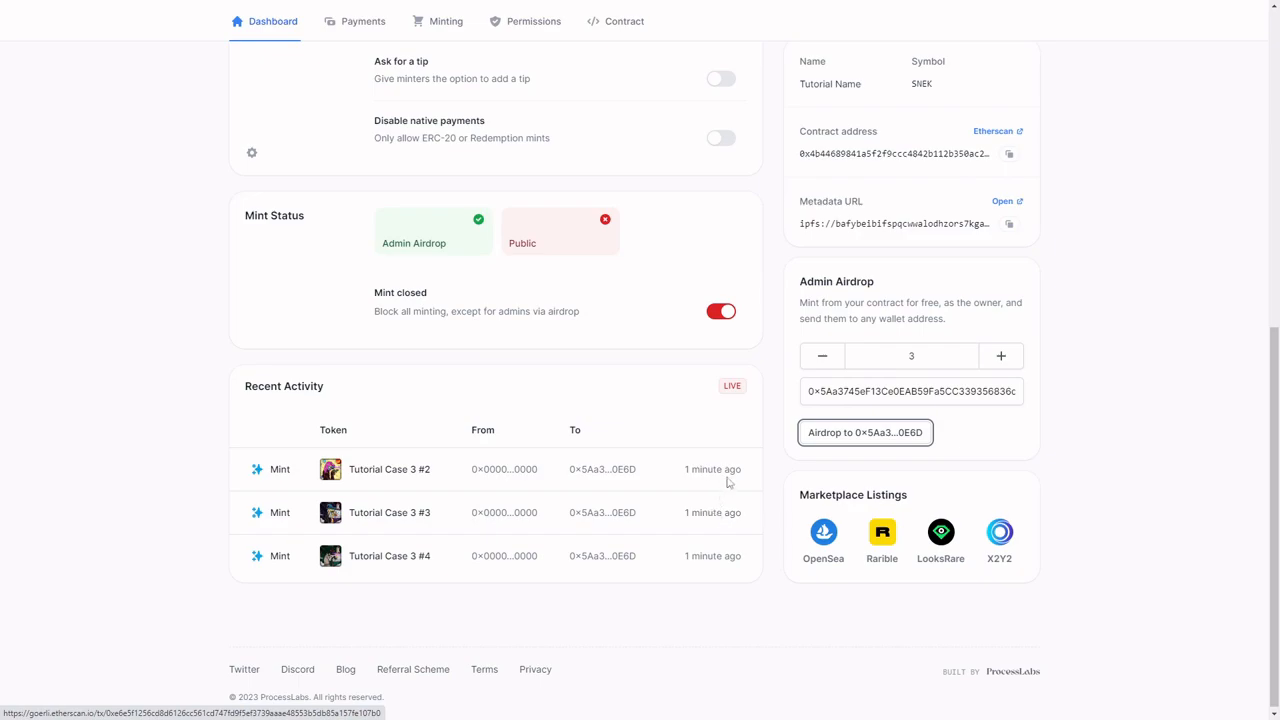
pyautogui.scroll(5, 629, 306)
pyautogui.click(364, 40)
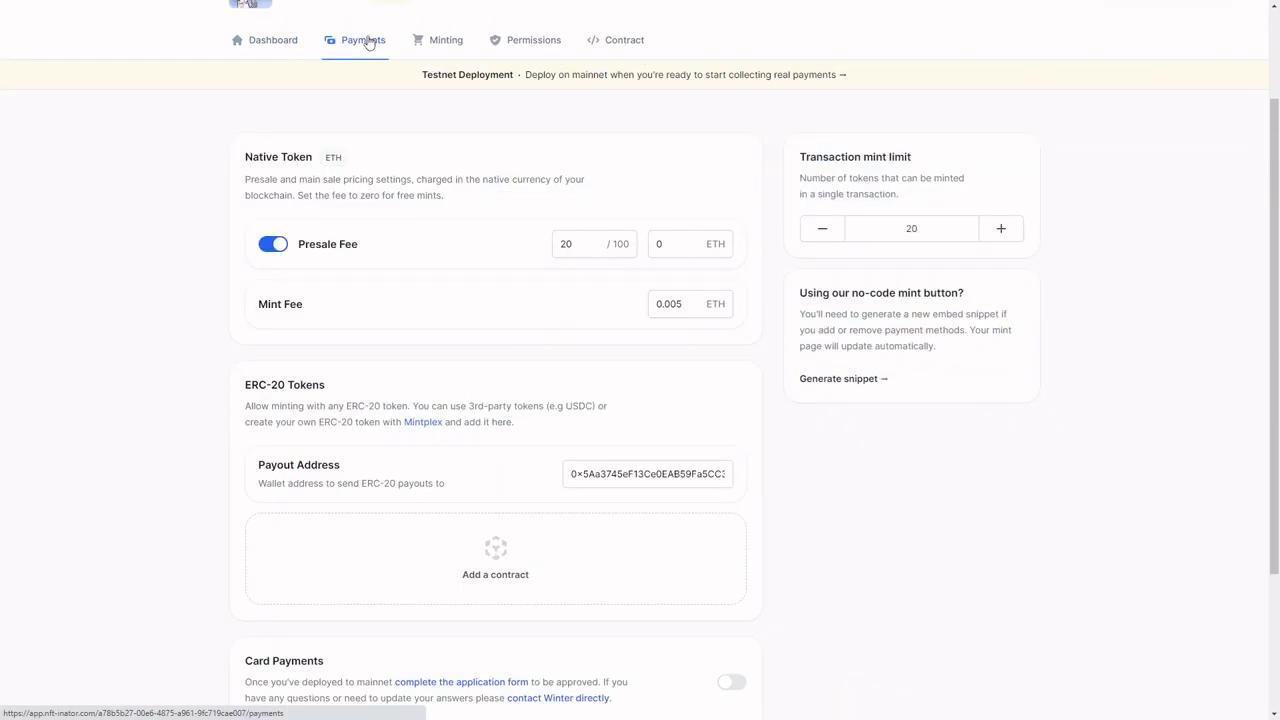
pyautogui.scroll(2, 366, 80)
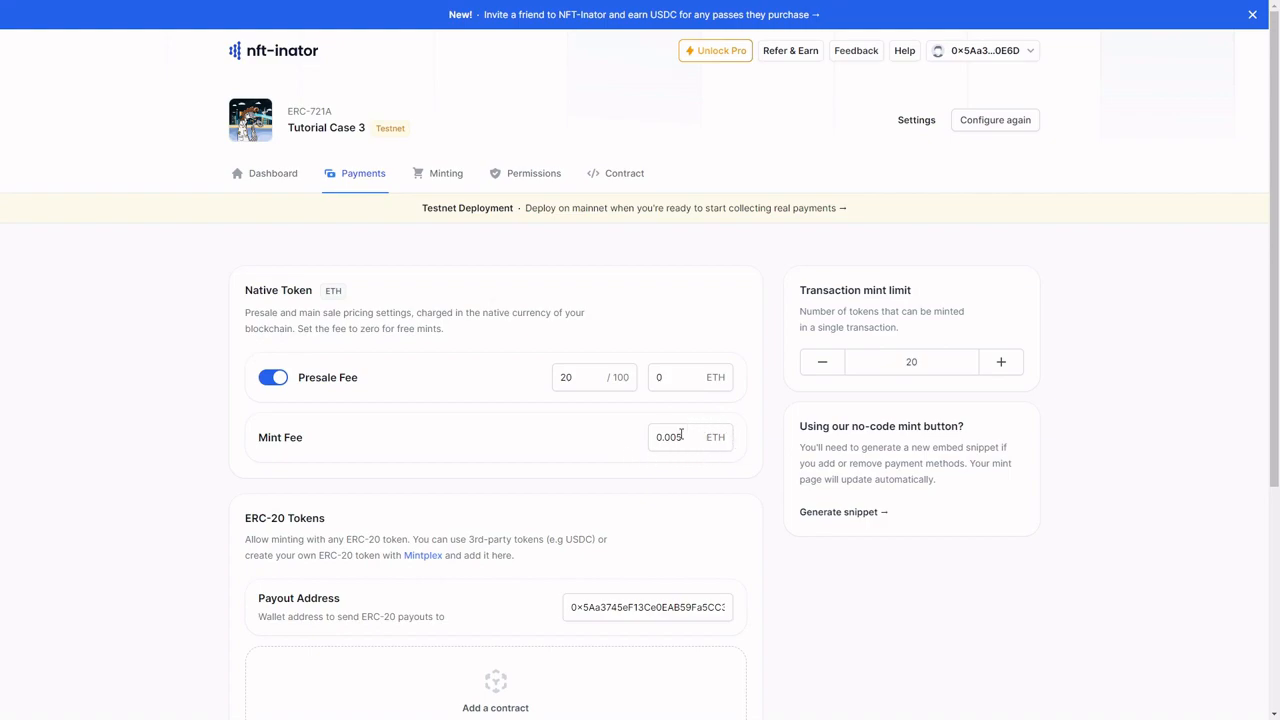
pyautogui.scroll(-2, 681, 433)
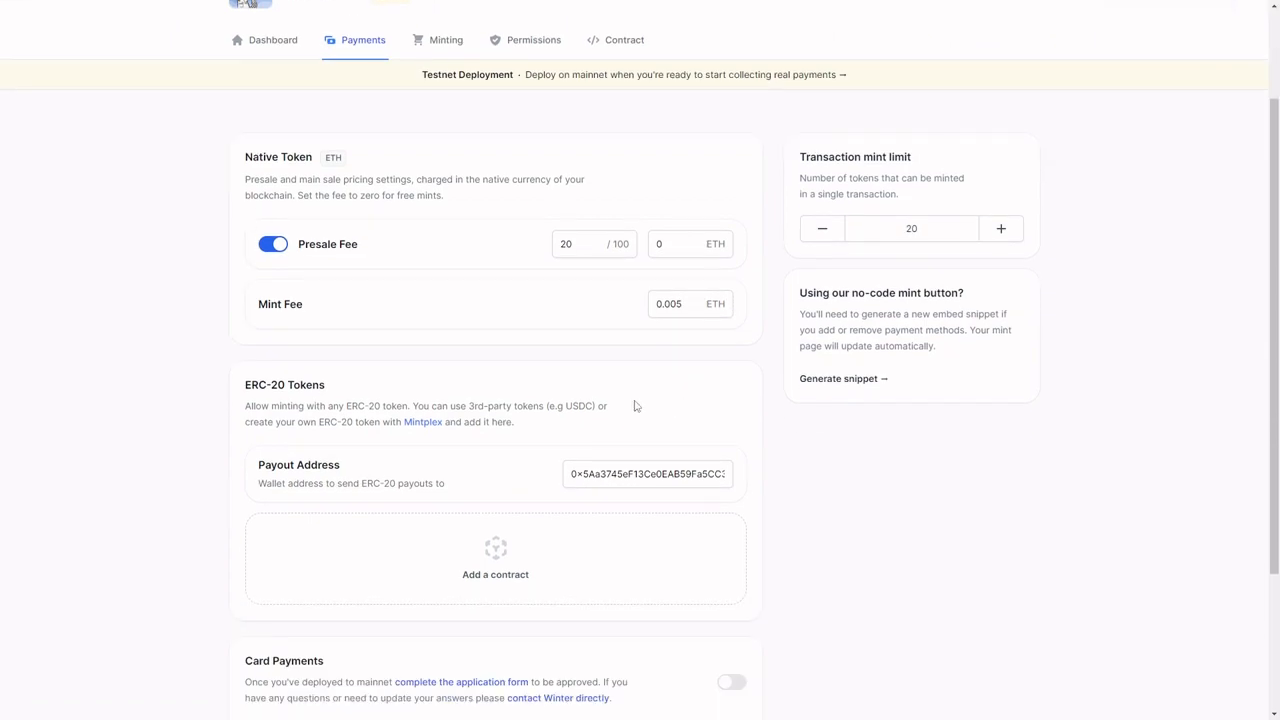
pyautogui.scroll(-2, 531, 463)
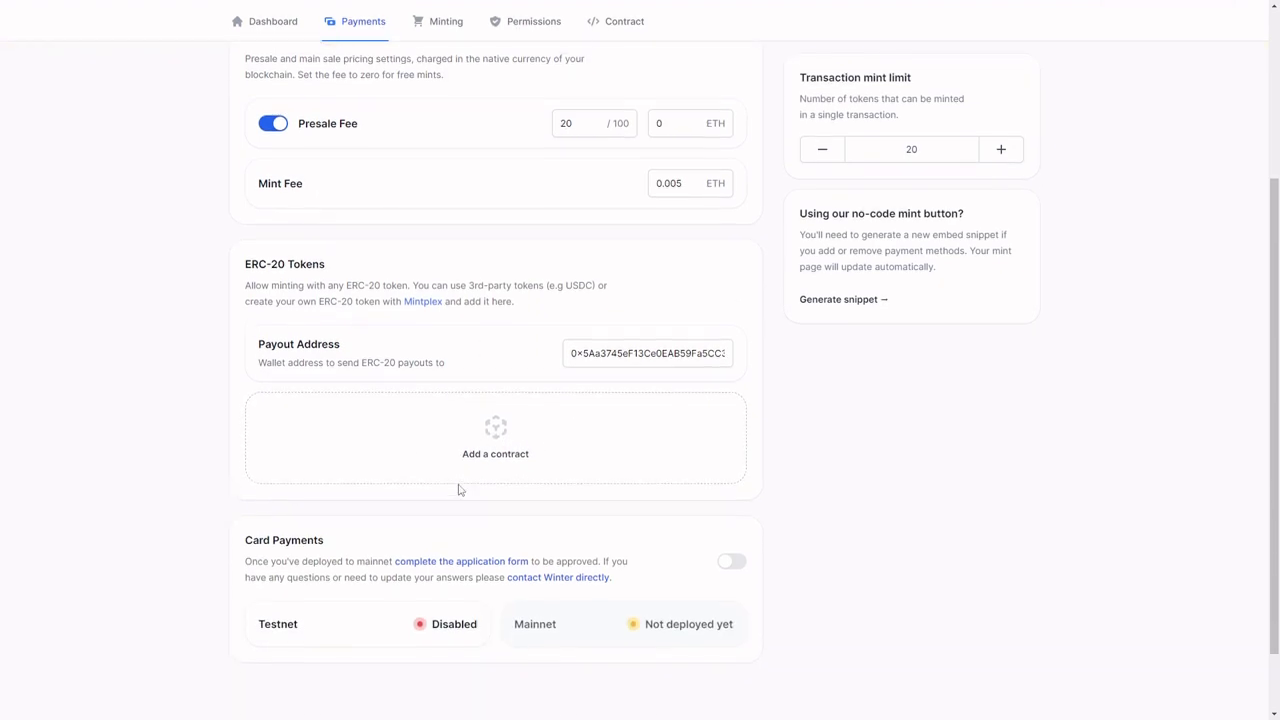
pyautogui.click(509, 443)
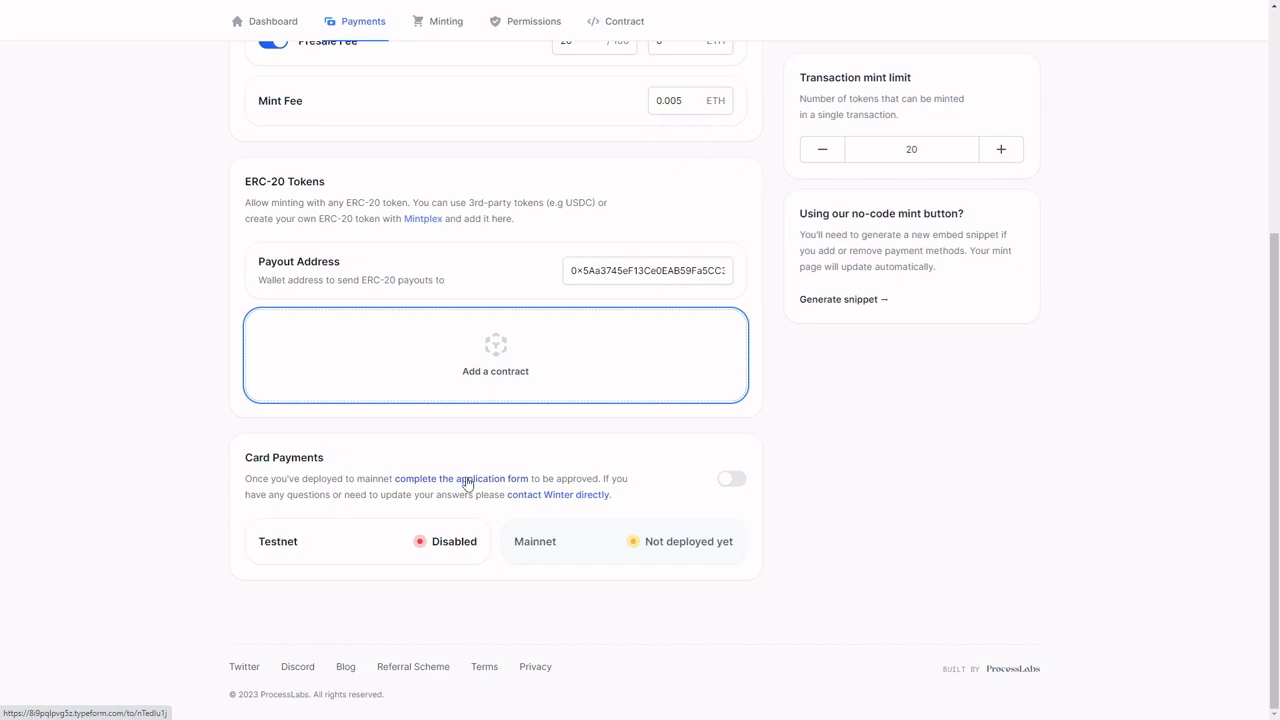
# Step: Set the transaction mint limit to 5 and save it
pyautogui.scroll(5, 466, 484)
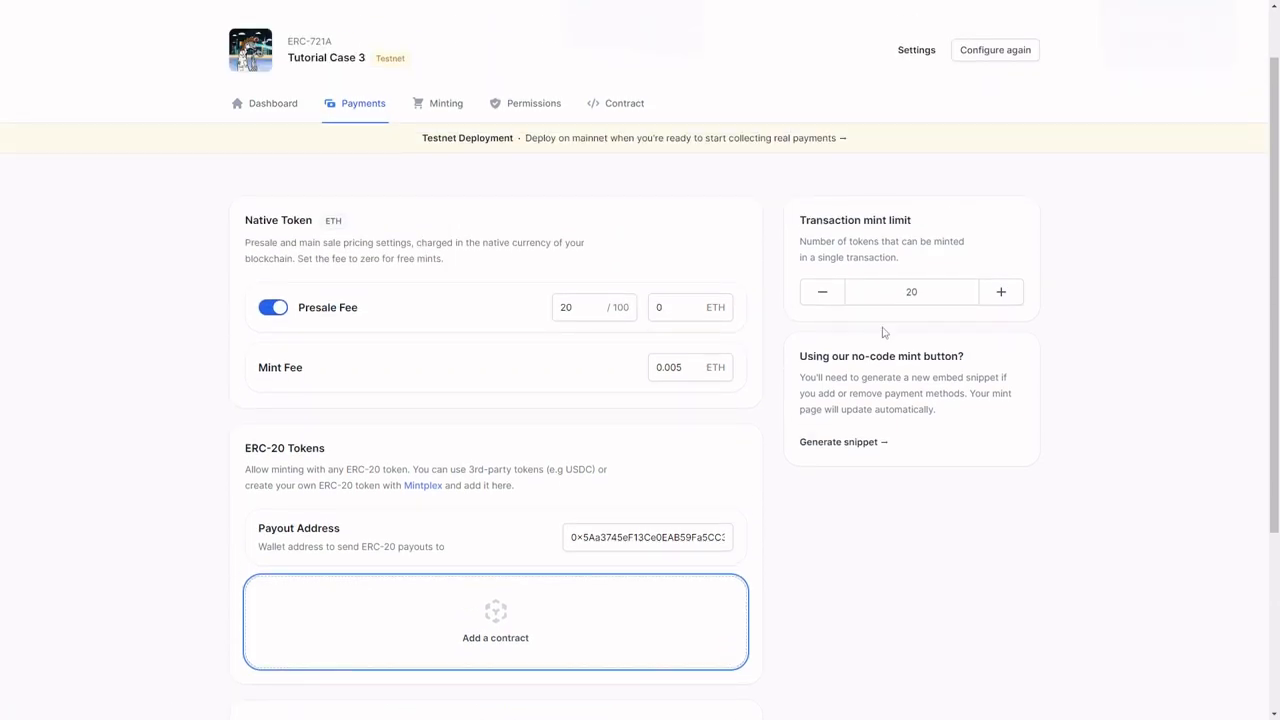
pyautogui.doubleClick(911, 291)
pyautogui.write('5')
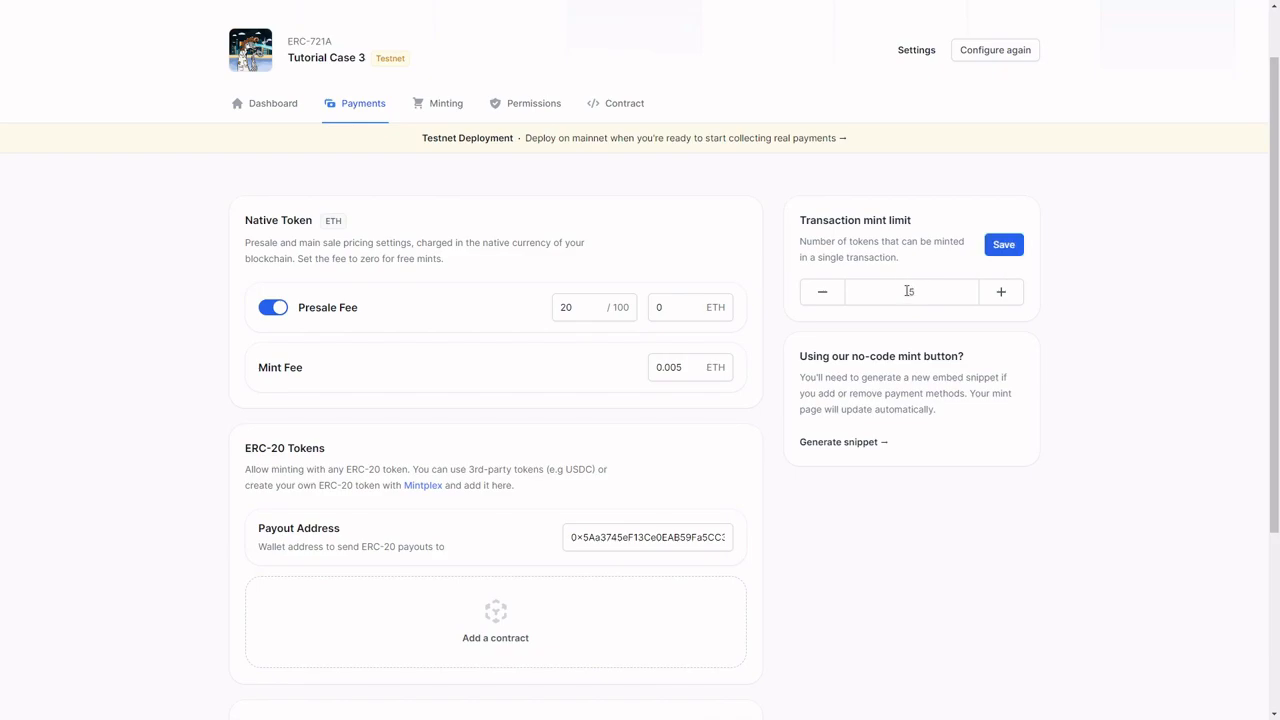
pyautogui.click(1004, 248)
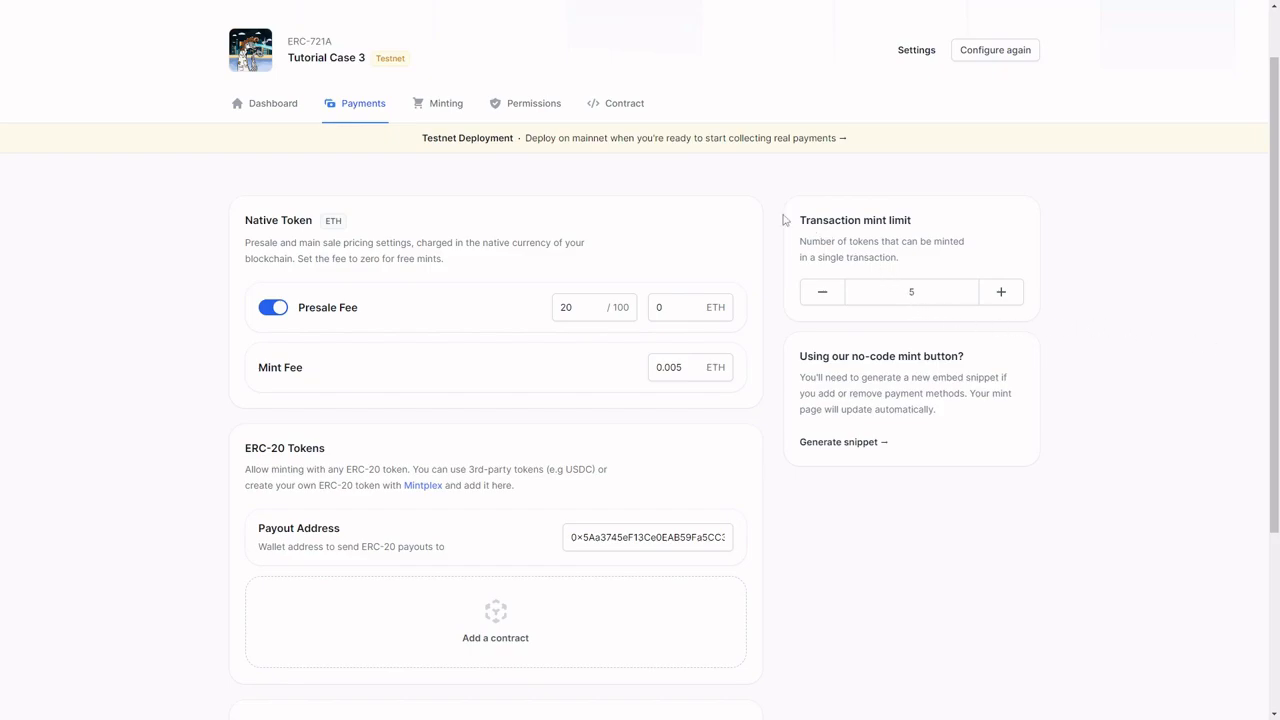
# Step: Look over the minting options and the contract admins' form for adding a wallet address
pyautogui.click(420, 111)
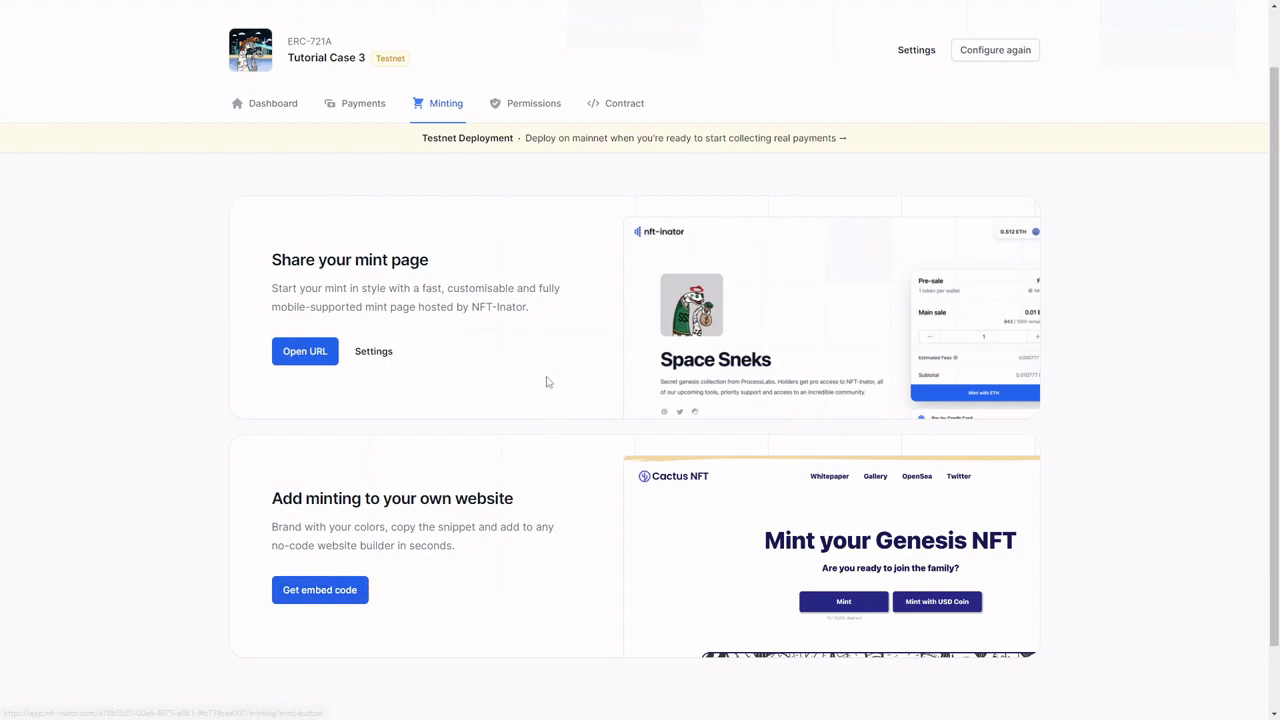
pyautogui.click(531, 105)
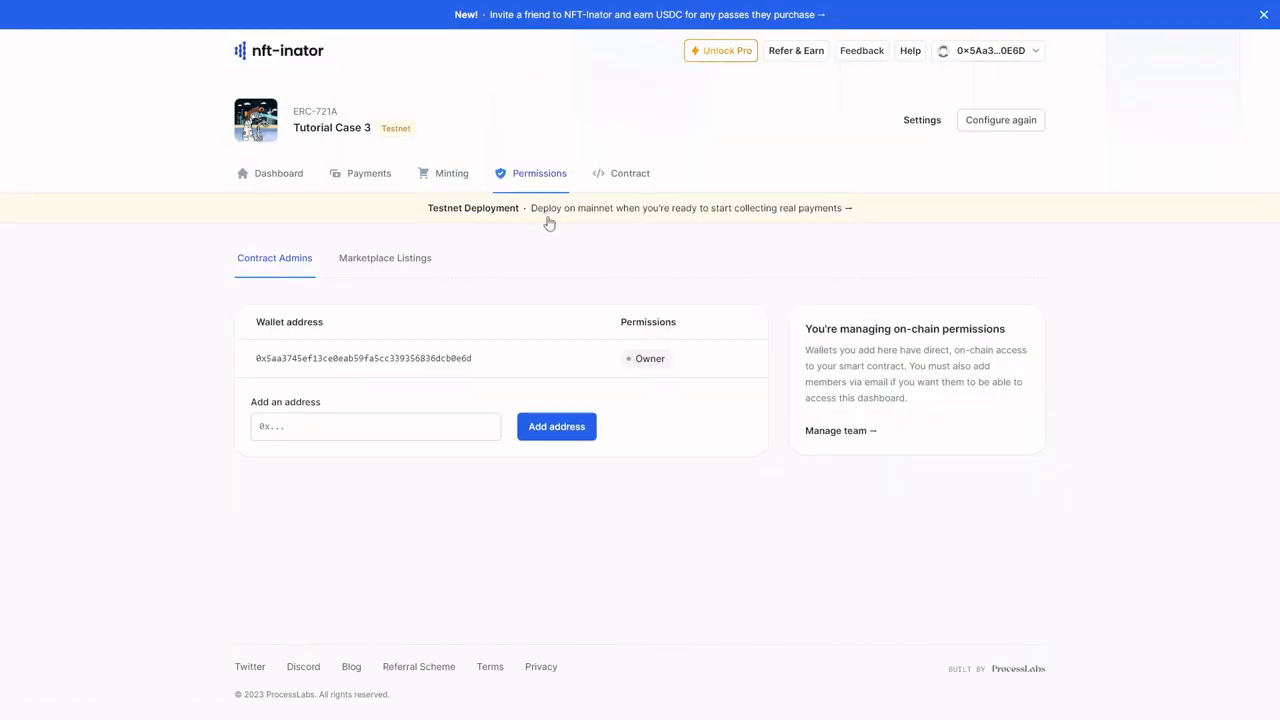
pyautogui.click(292, 427)
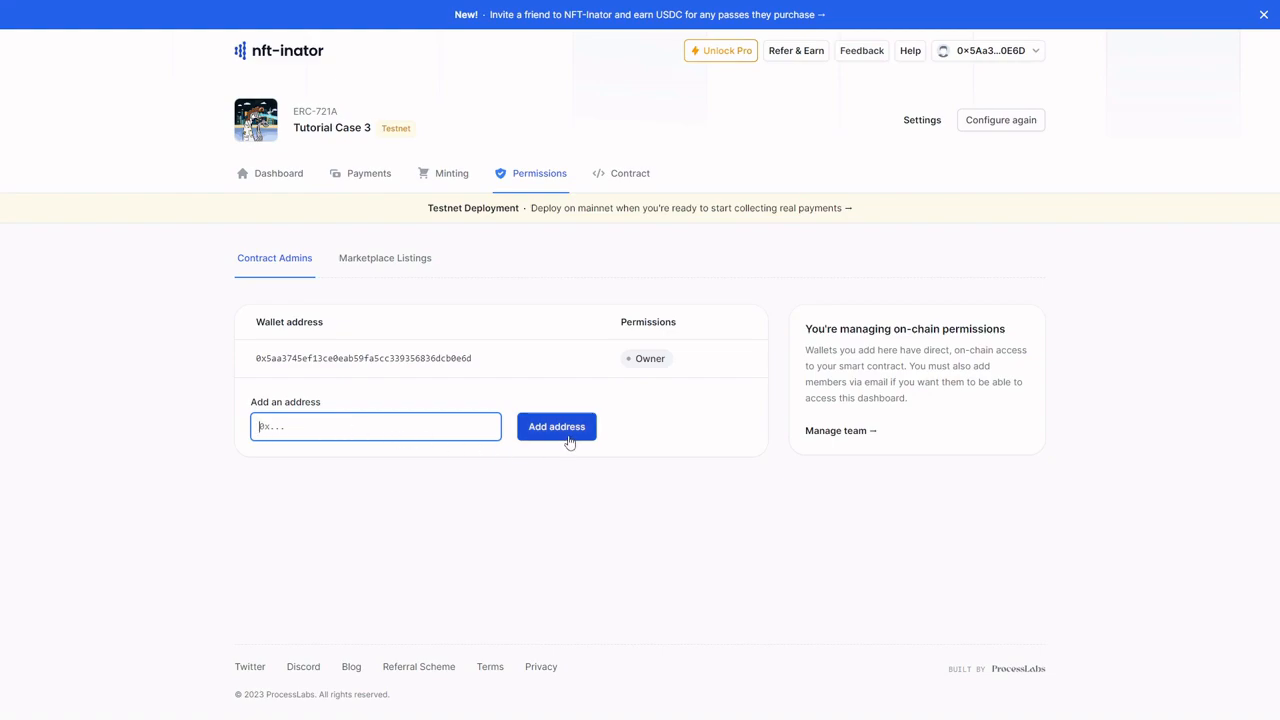
# Step: Try blocking Blur in the marketplace listing permissions, and allow it again
pyautogui.click(386, 262)
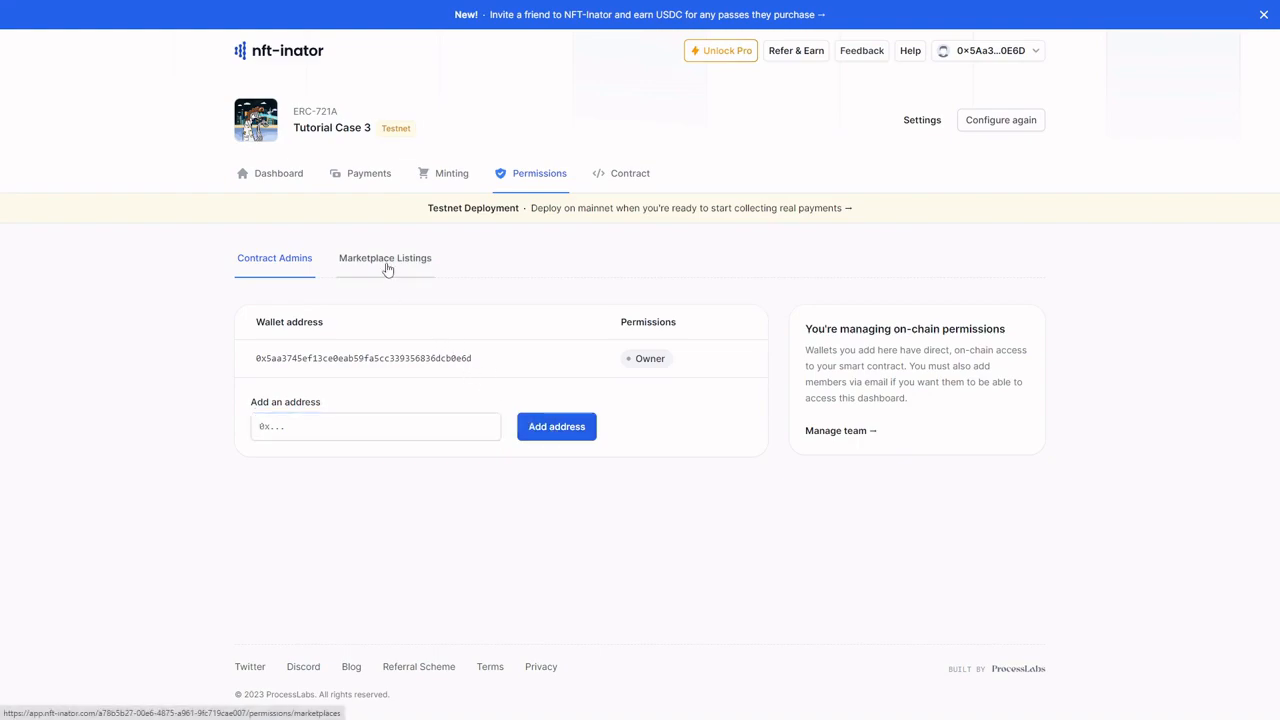
pyautogui.scroll(-3, 379, 431)
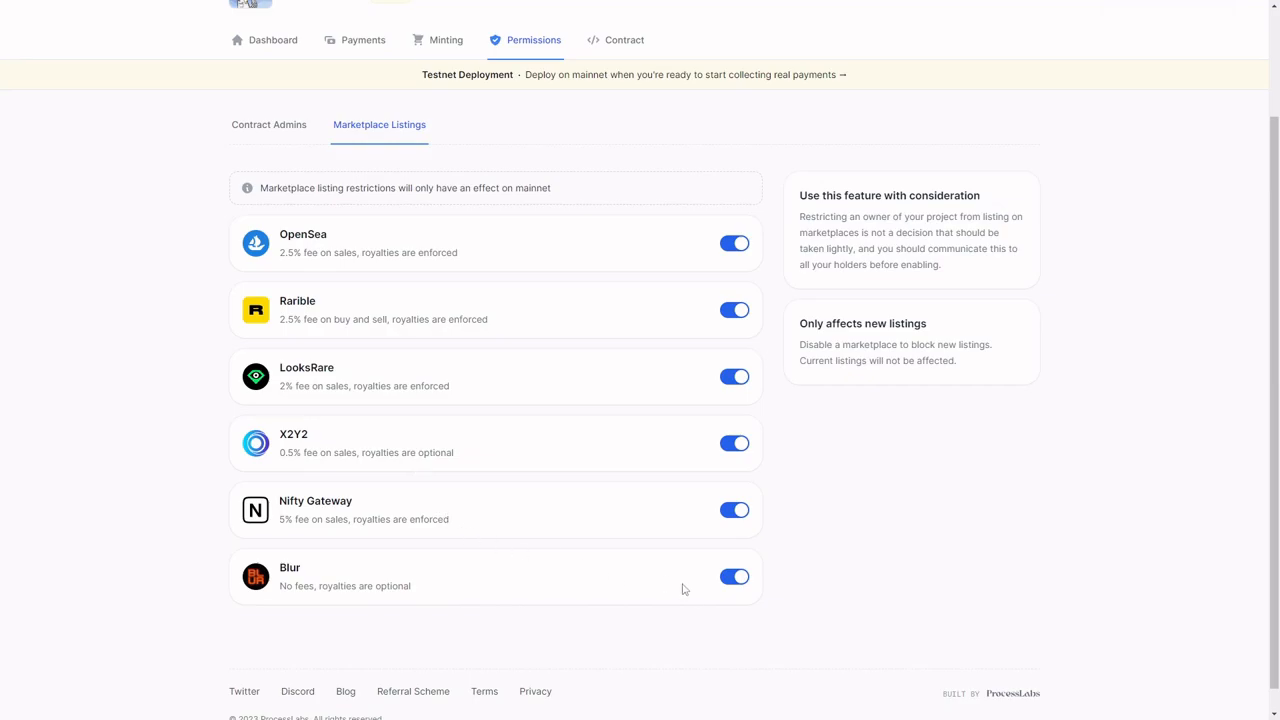
pyautogui.click(735, 576)
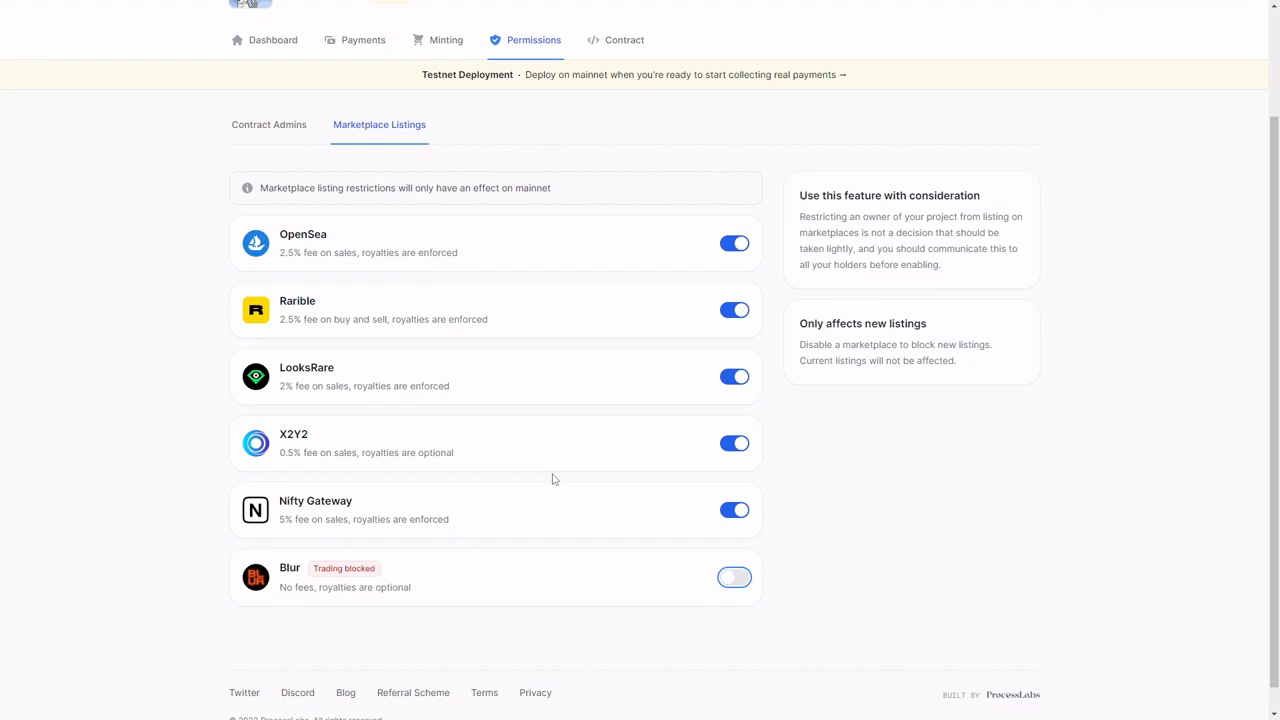
pyautogui.click(737, 577)
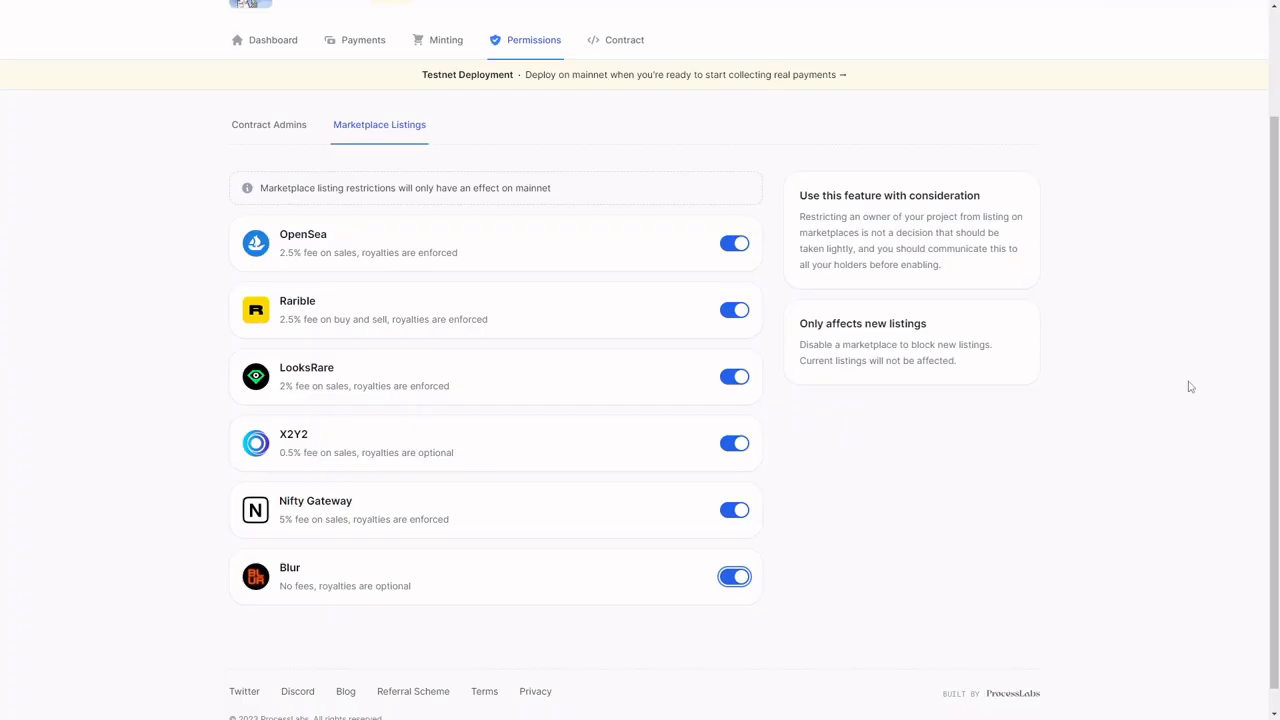
# Step: Review the contract's metadata exports, its source code and ABI artifacts, and the developer values read from the deployed contract
pyautogui.scroll(3, 805, 335)
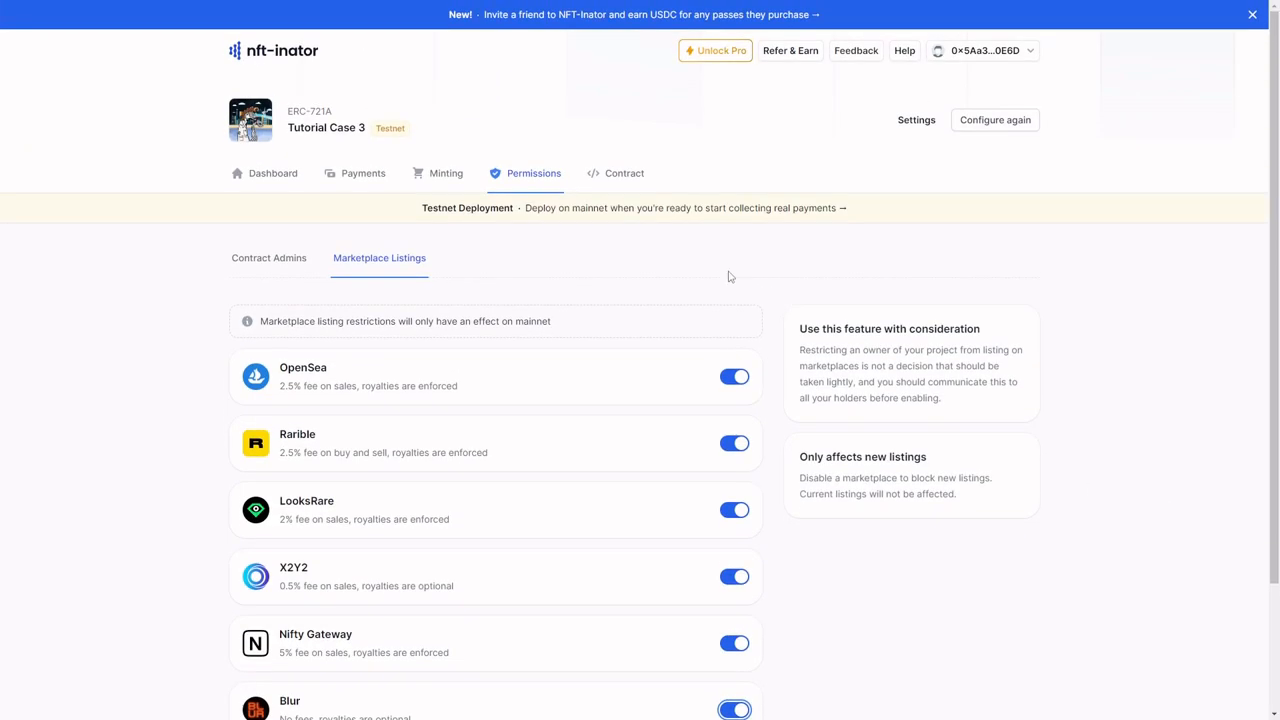
pyautogui.click(616, 175)
pyautogui.scroll(-1, 567, 267)
pyautogui.scroll(-1, 560, 265)
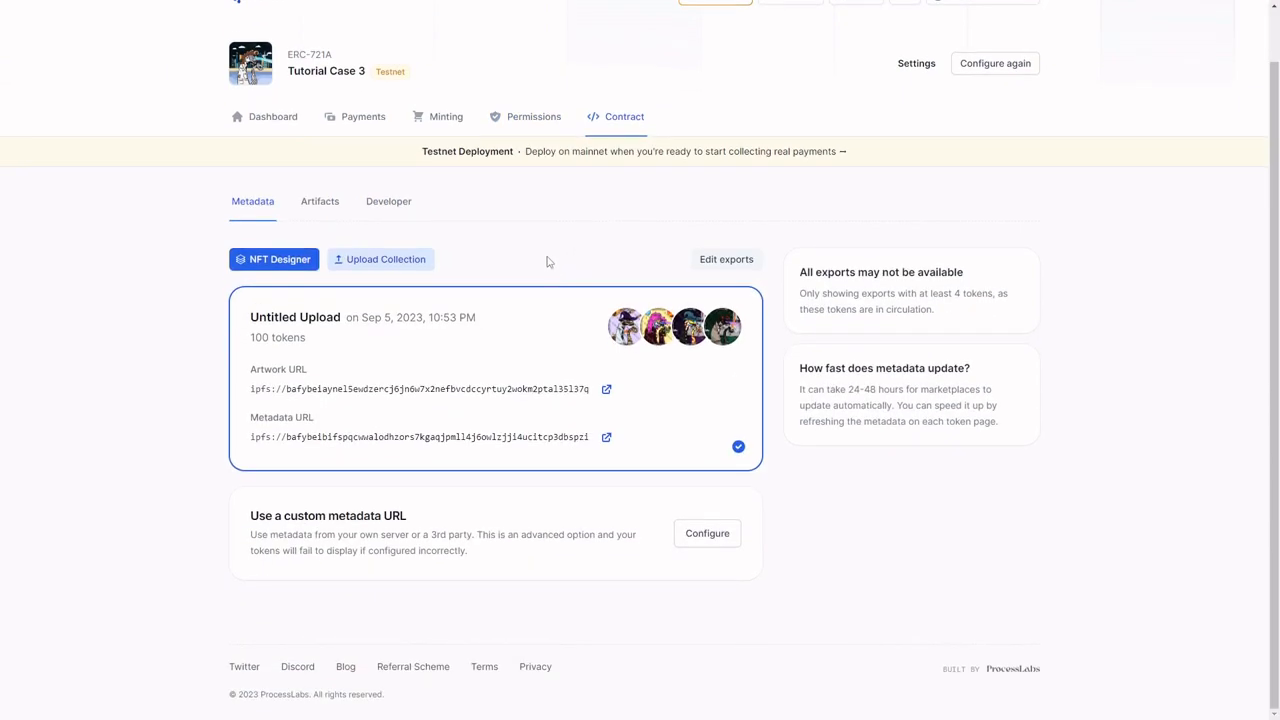
pyautogui.click(336, 210)
pyautogui.scroll(-1, 337, 225)
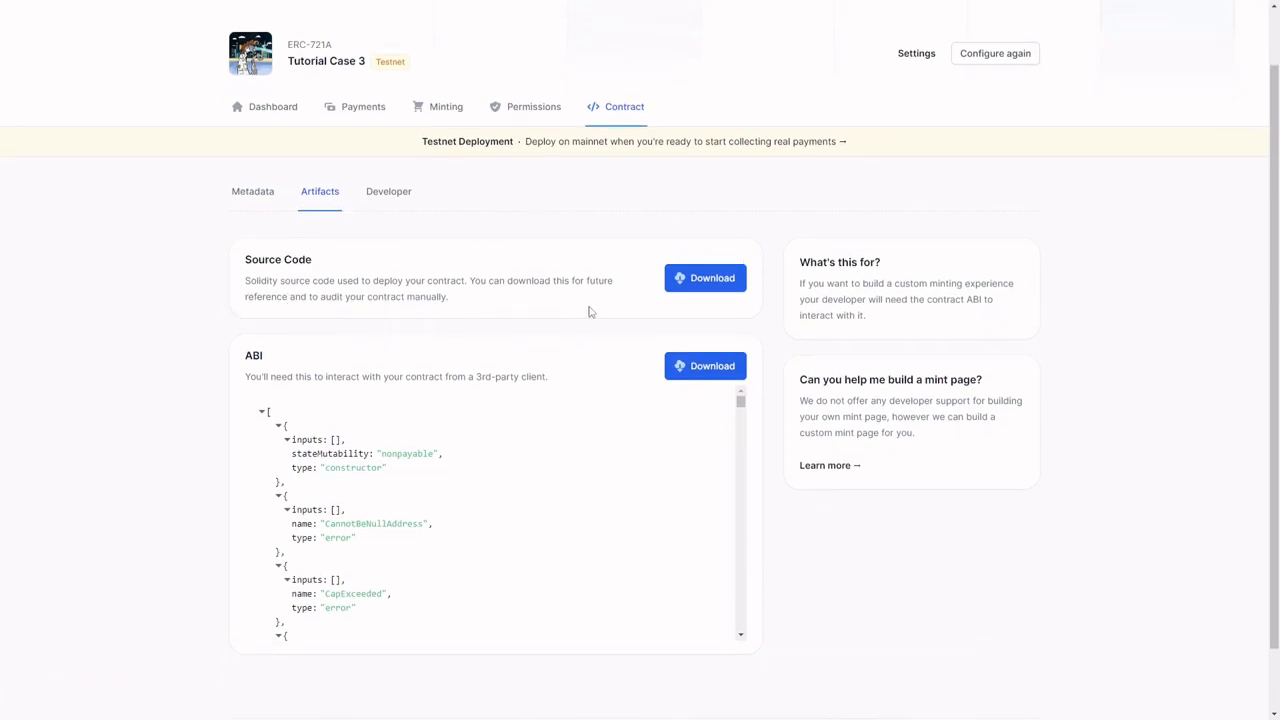
pyautogui.scroll(-1, 290, 293)
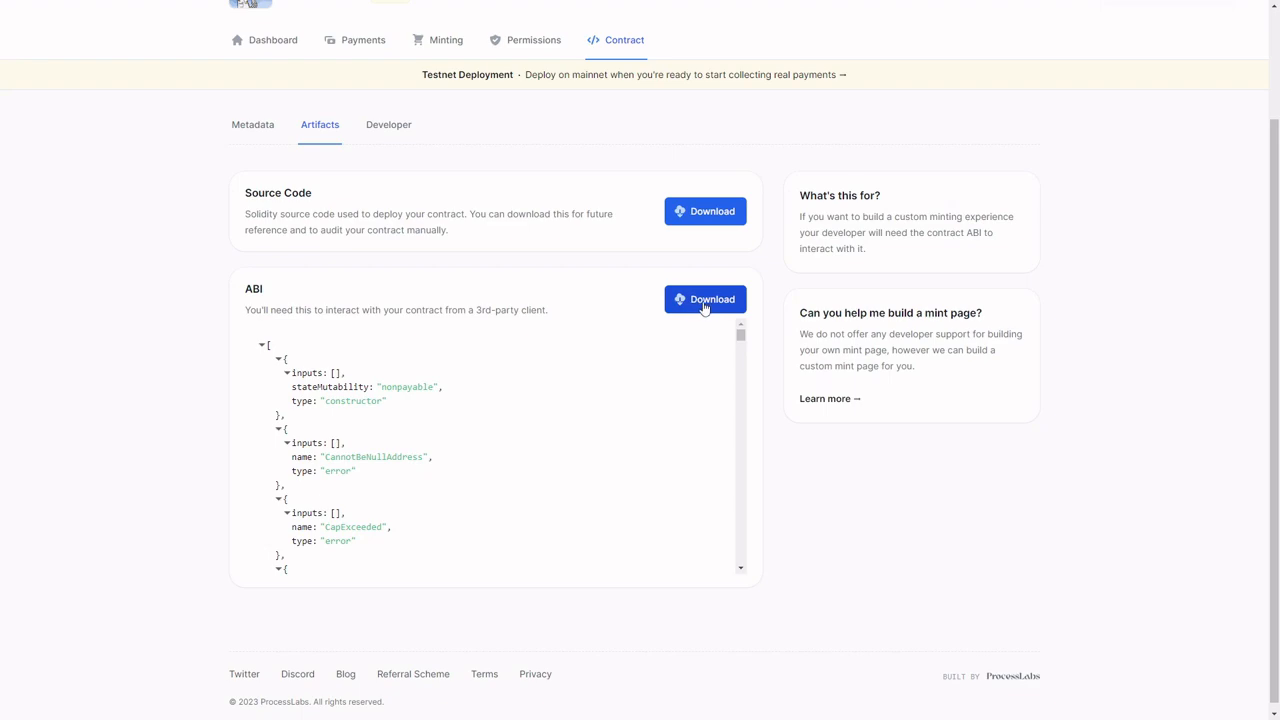
pyautogui.click(380, 130)
pyautogui.scroll(-1, 355, 280)
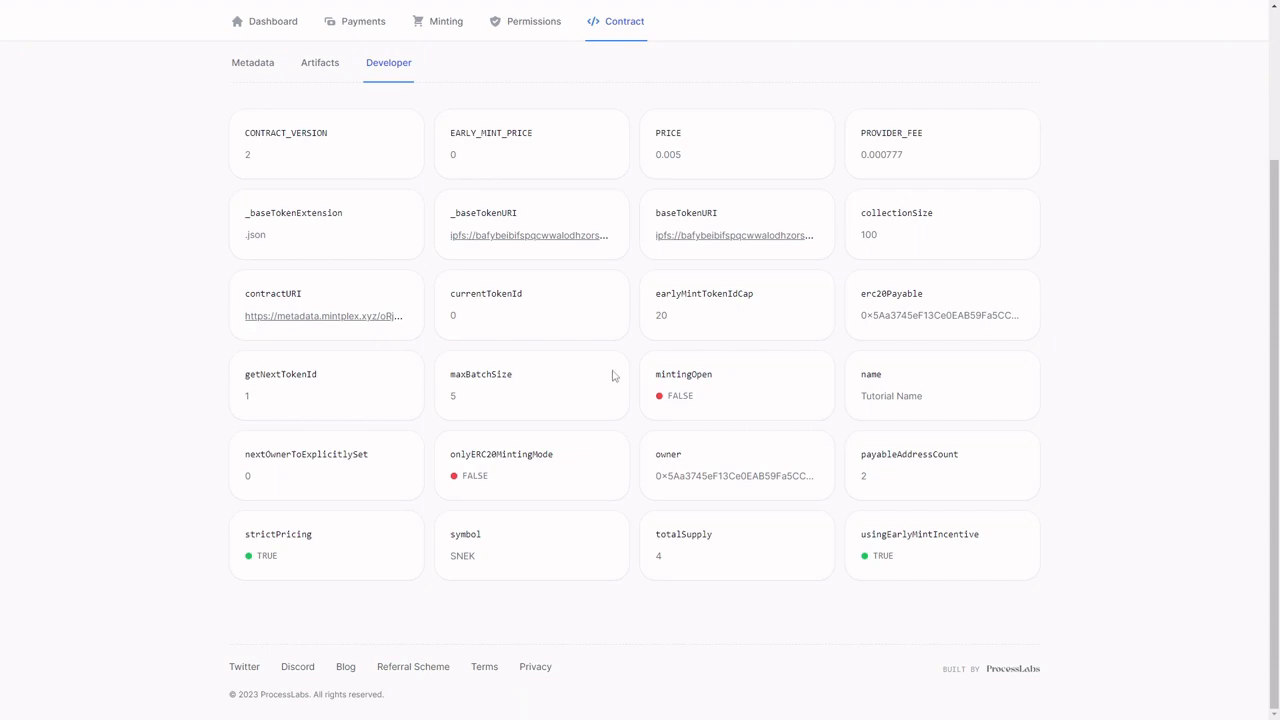
pyautogui.scroll(2, 620, 374)
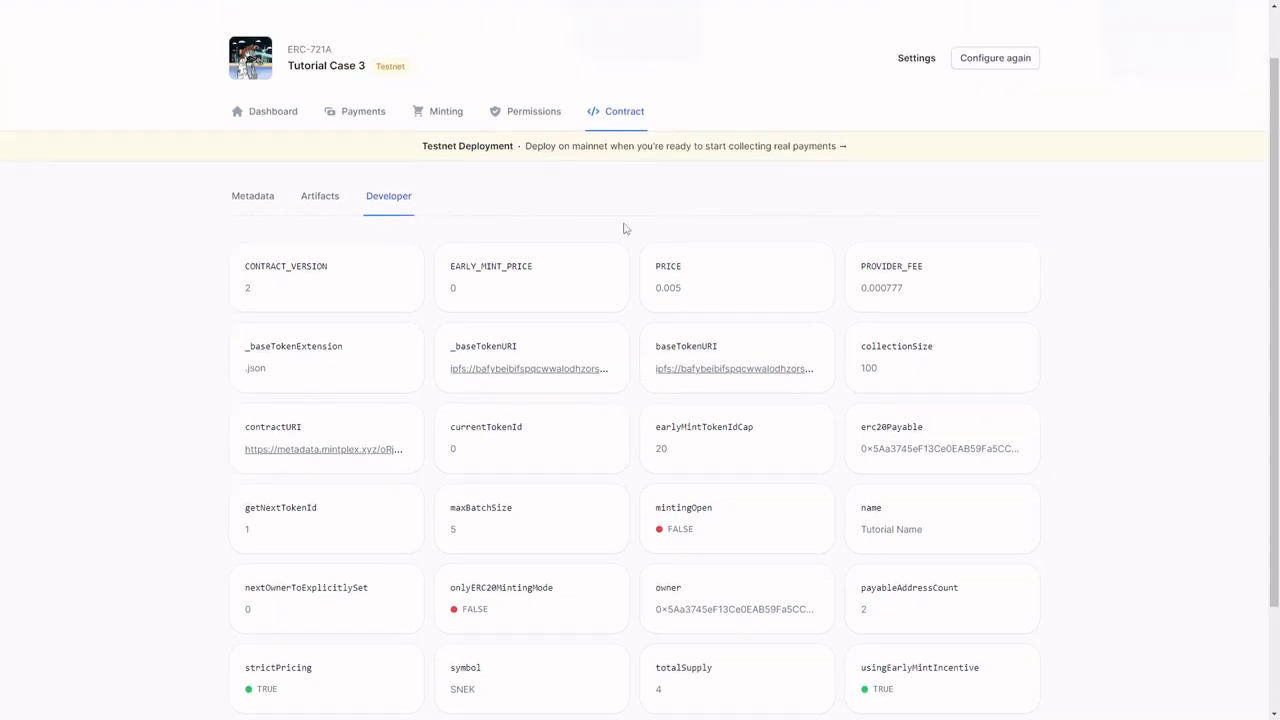